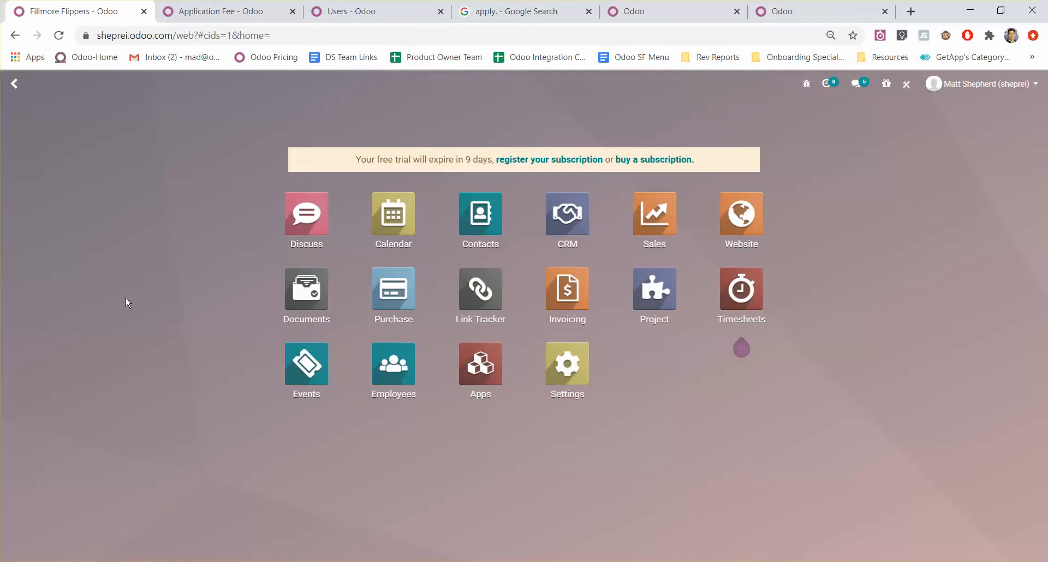
# Go to the public site from the Website app and open its home page address in a new browser tab
pyautogui.click(710, 232)
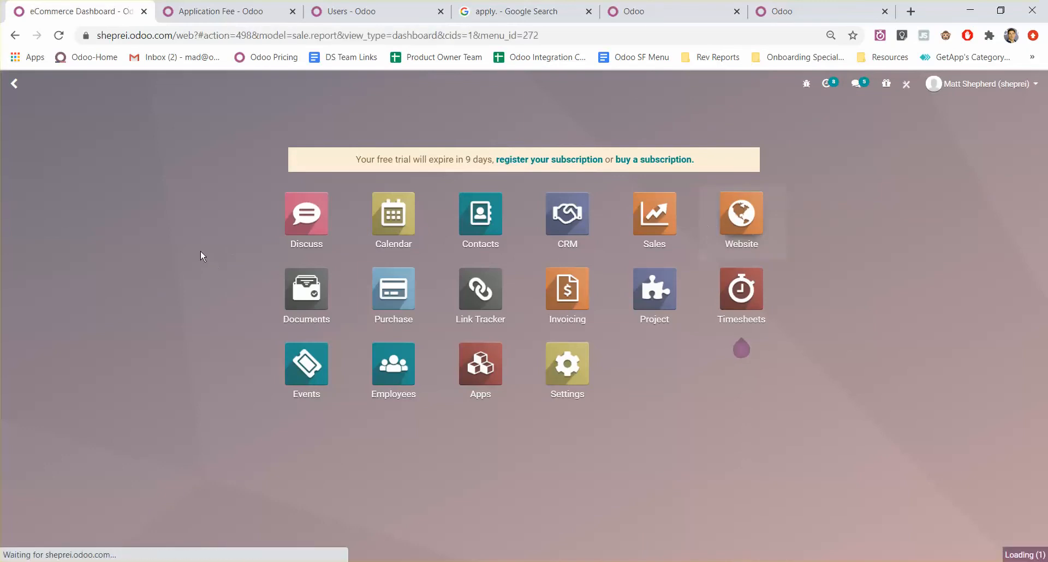
pyautogui.click(30, 136)
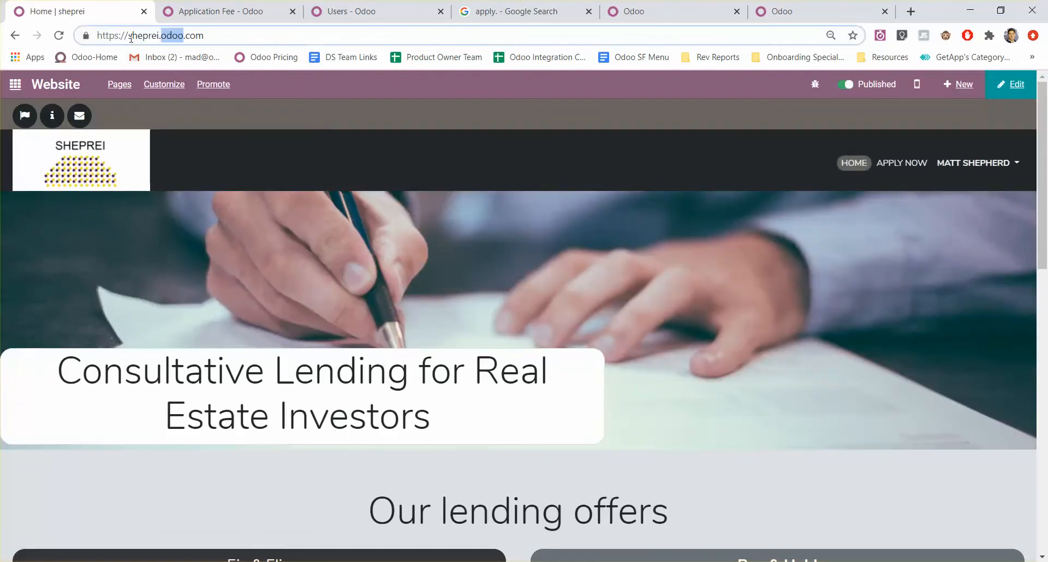
pyautogui.tripleClick(163, 35)
pyautogui.rightClick(164, 35)
pyautogui.press('Escape')
pyautogui.tripleClick(147, 36)
pyautogui.rightClick(147, 38)
pyautogui.click(163, 109)
pyautogui.hotkey('ctrl', 't')
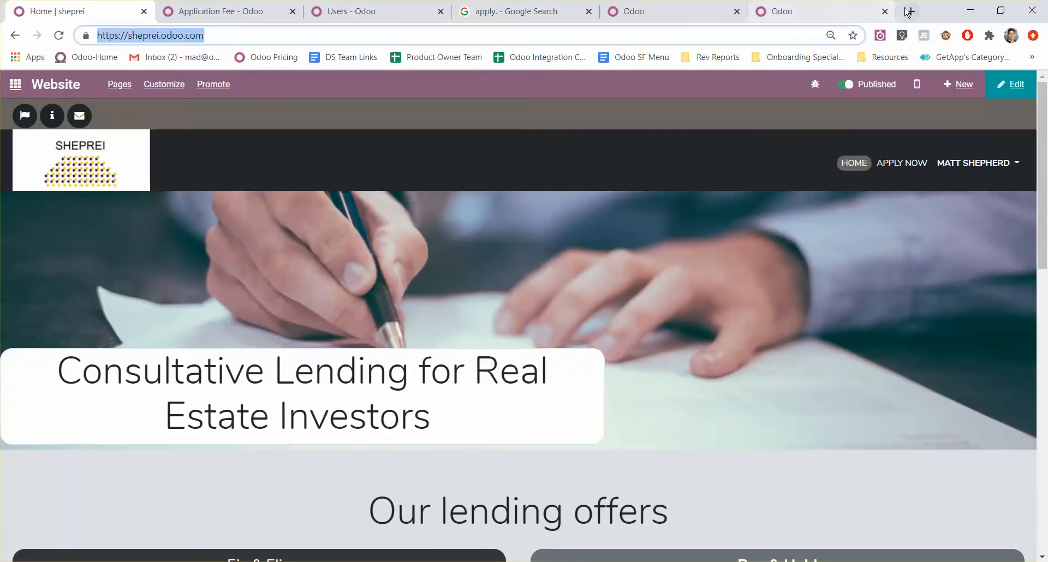
pyautogui.rightClick(810, 36)
pyautogui.click(843, 147)
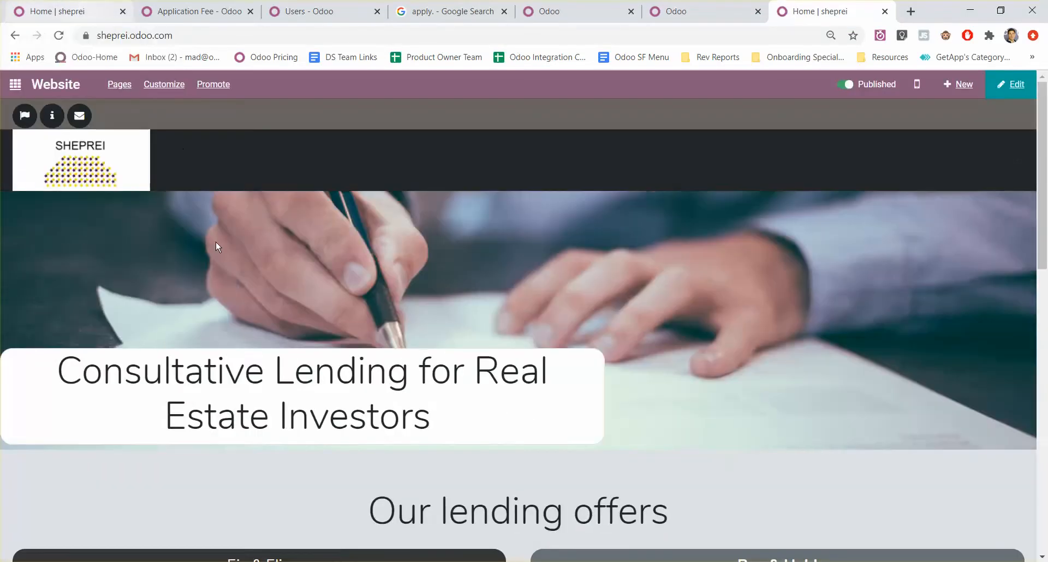
# Look over the home page copy, return to the original tab and inspect the site header's account options
pyautogui.scroll(-5, 229, 262)
pyautogui.scroll(5, 218, 246)
pyautogui.click(71, 10)
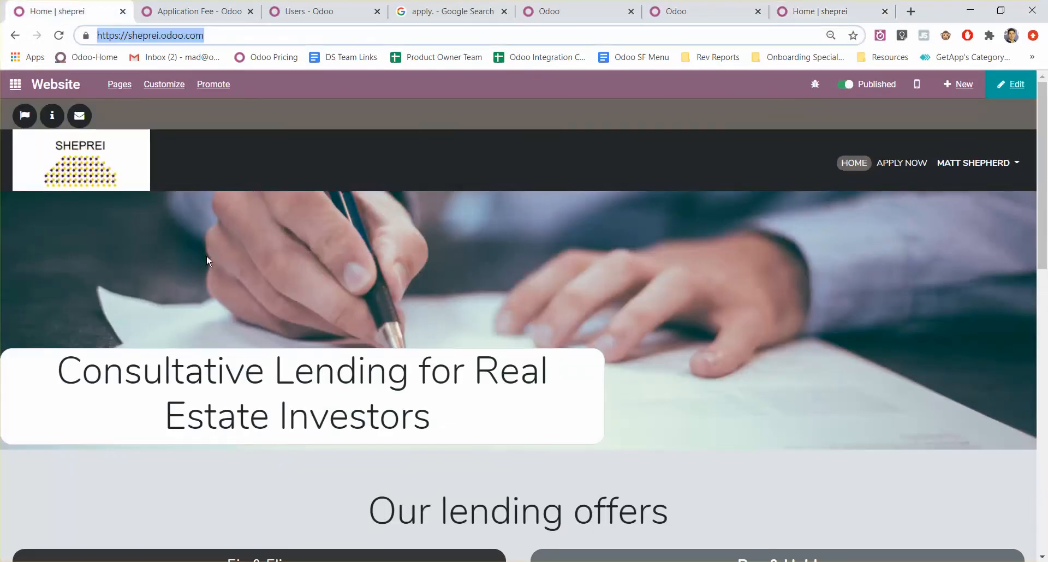
pyautogui.click(323, 264)
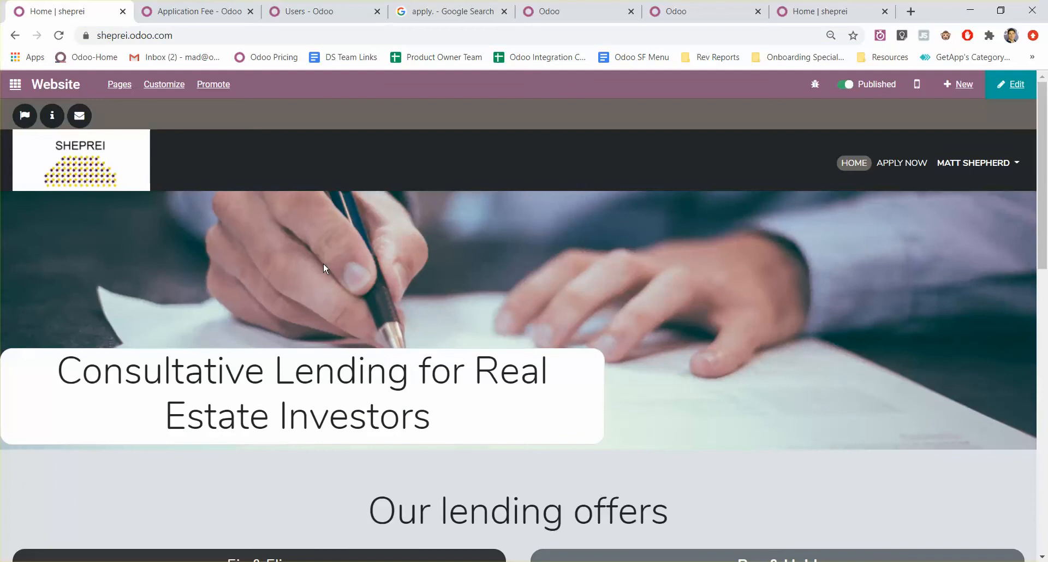
pyautogui.scroll(-1, 249, 282)
pyautogui.scroll(1, 248, 282)
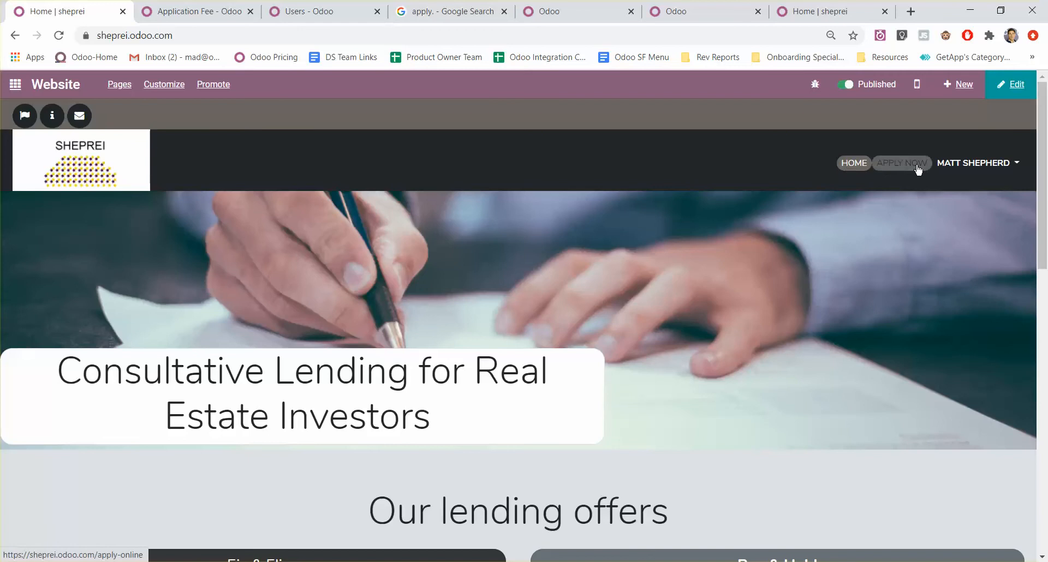
pyautogui.click(952, 164)
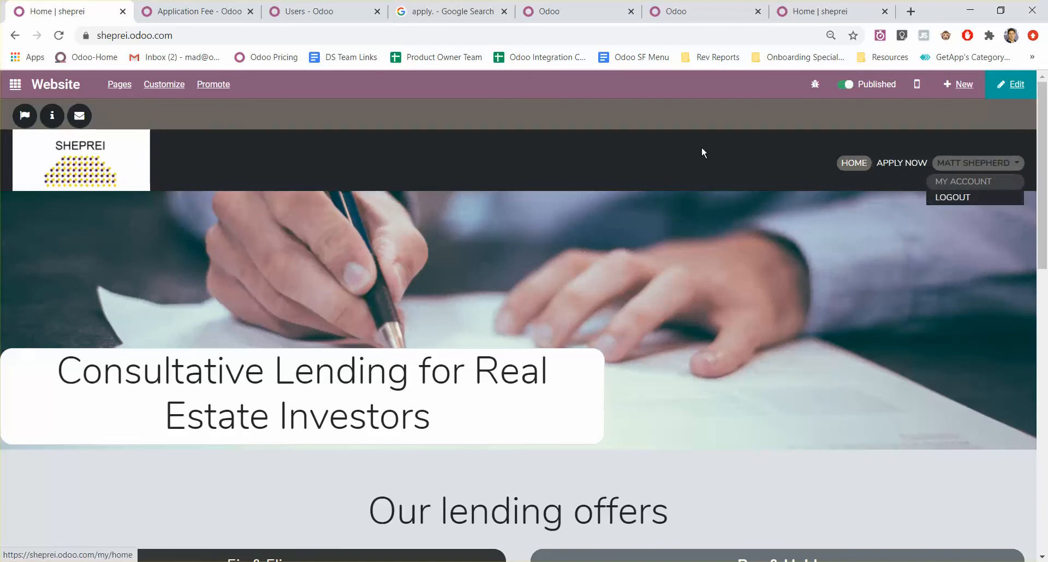
pyautogui.scroll(-3, 354, 261)
pyautogui.scroll(3, 355, 263)
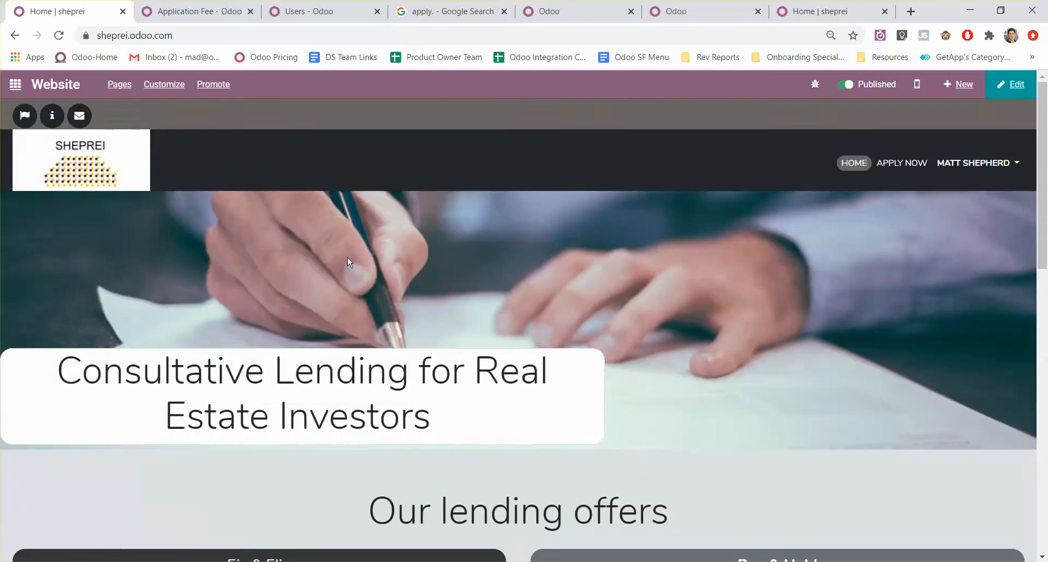
# Examine the home page's lending offers, the four-stage application process and the application fee section
pyautogui.scroll(-1, 356, 261)
pyautogui.moveTo(98, 309); pyautogui.dragTo(357, 307)
pyautogui.click(402, 327)
pyautogui.scroll(1, 256, 420)
pyautogui.scroll(-5, 257, 420)
pyautogui.scroll(1, 362, 440)
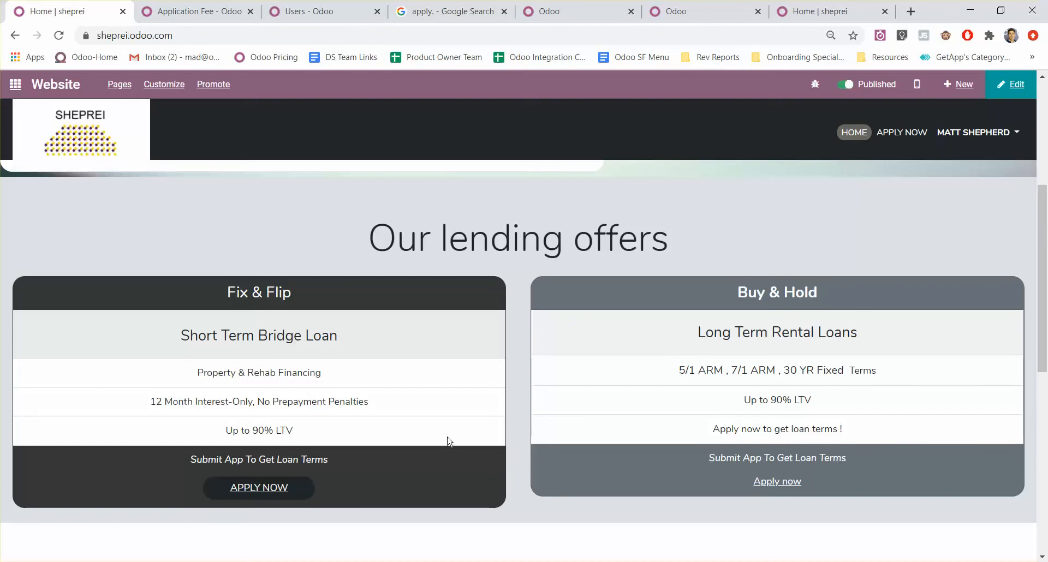
pyautogui.scroll(-3, 444, 438)
pyautogui.scroll(-2, 443, 440)
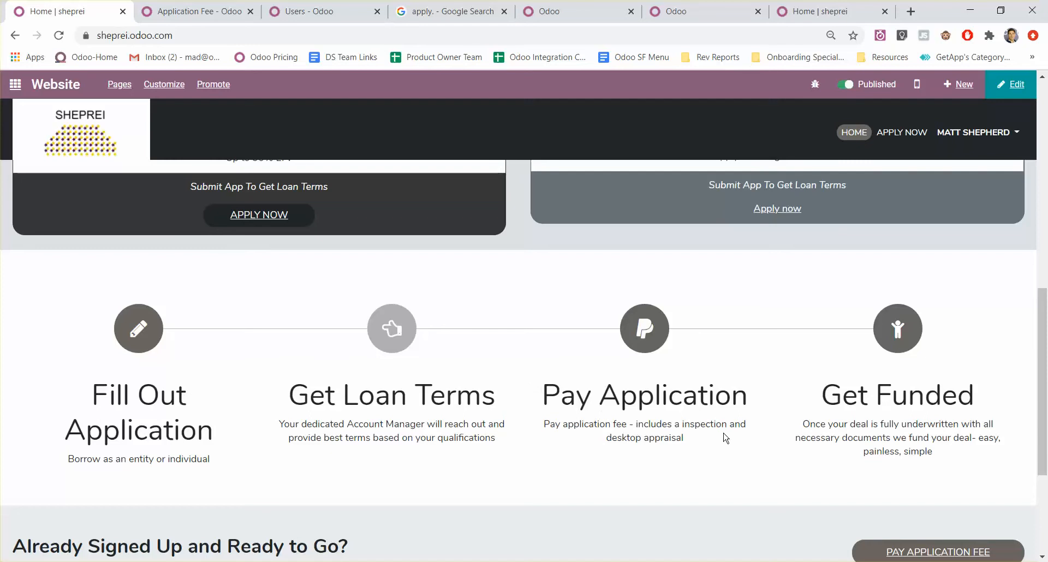
pyautogui.scroll(-3, 941, 408)
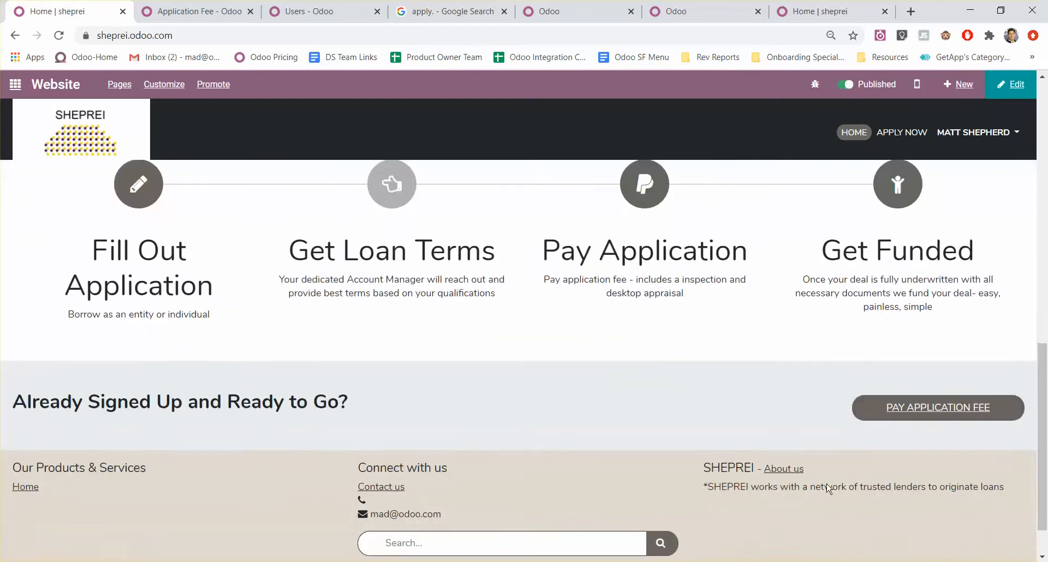
pyautogui.scroll(-1, 301, 557)
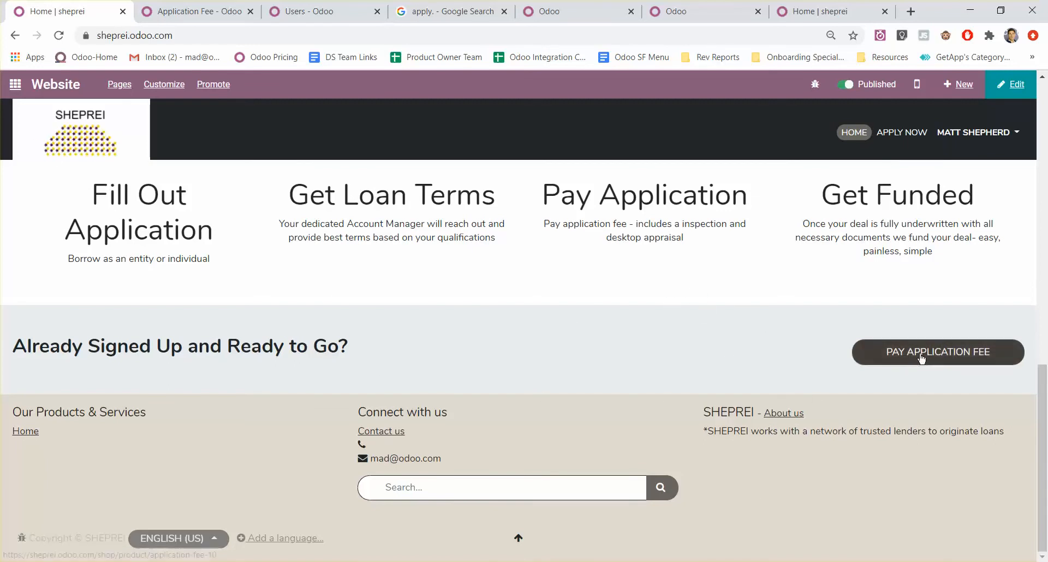
pyautogui.scroll(6, 632, 388)
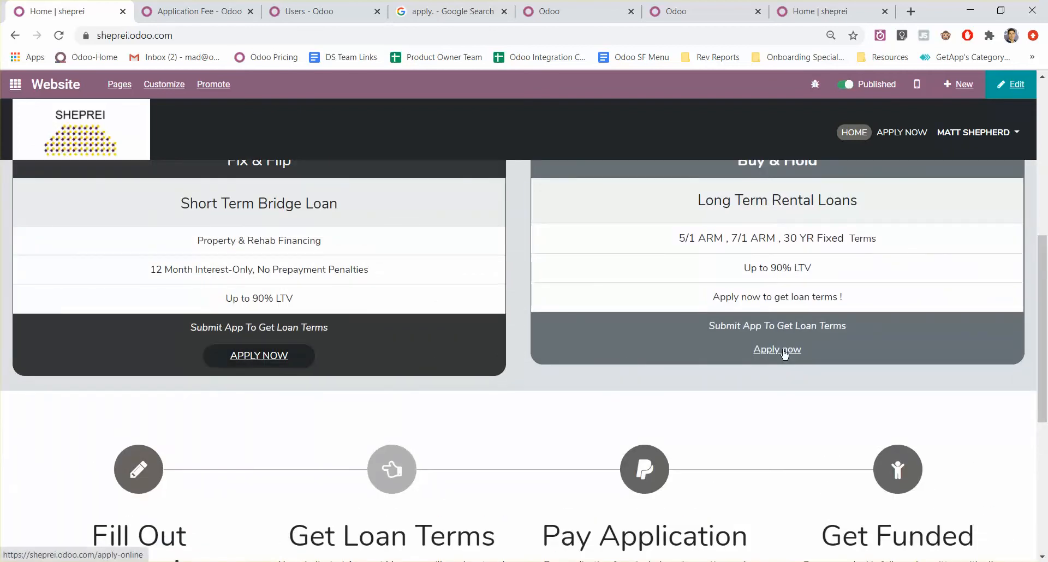
pyautogui.scroll(5, 753, 324)
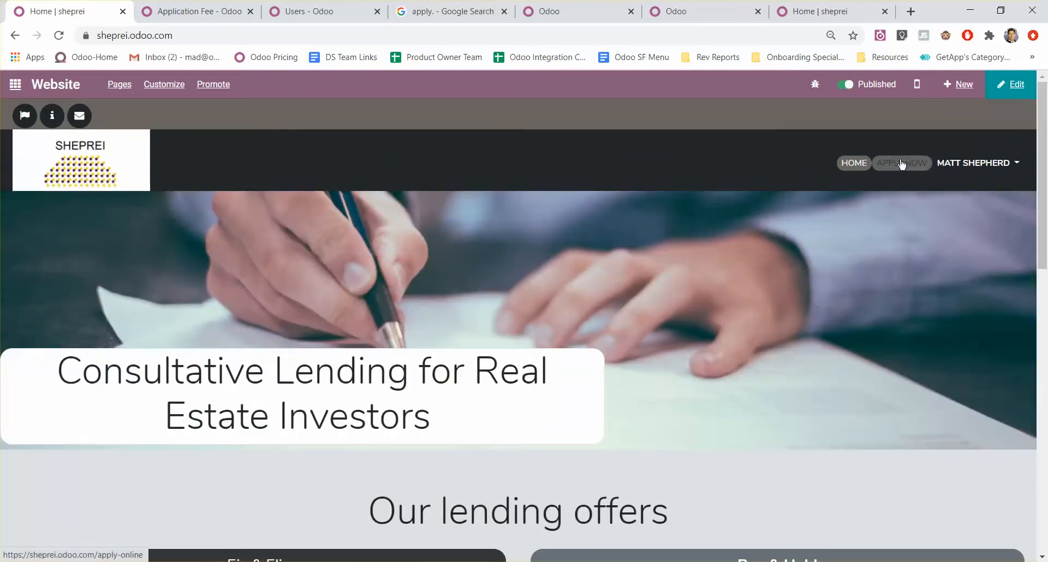
# Open the Apply Now page and look over the Borrower Application form
pyautogui.click(902, 164)
pyautogui.scroll(-3, 521, 386)
pyautogui.scroll(3, 393, 380)
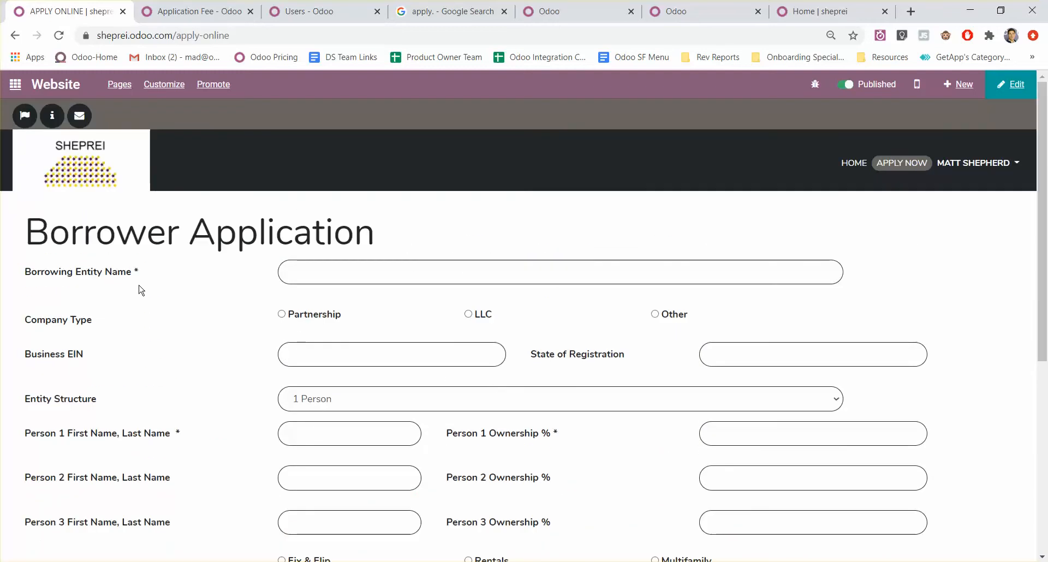
pyautogui.scroll(-3, 364, 346)
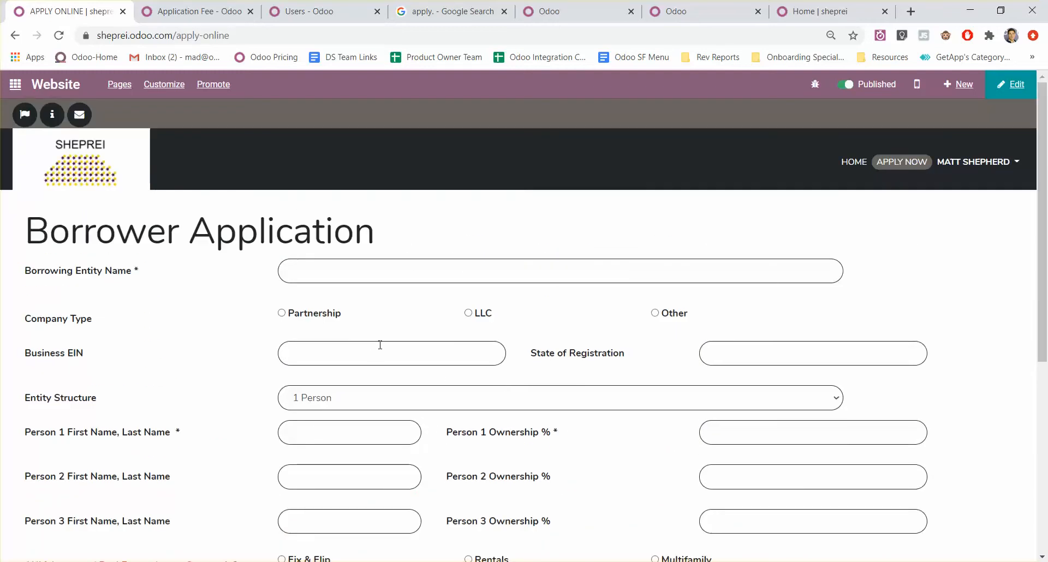
pyautogui.scroll(1, 381, 342)
pyautogui.scroll(-1, 382, 342)
pyautogui.scroll(2, 380, 346)
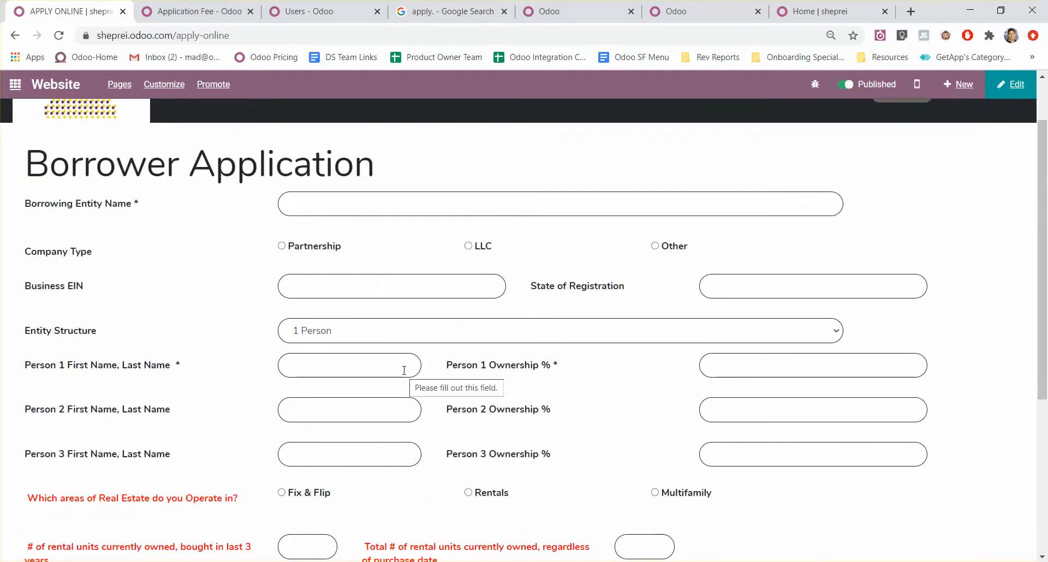
# Fill in the borrowing entity as Jackson St Flippers, an LLC registered in CA, and enter its business EIN
pyautogui.click(400, 207)
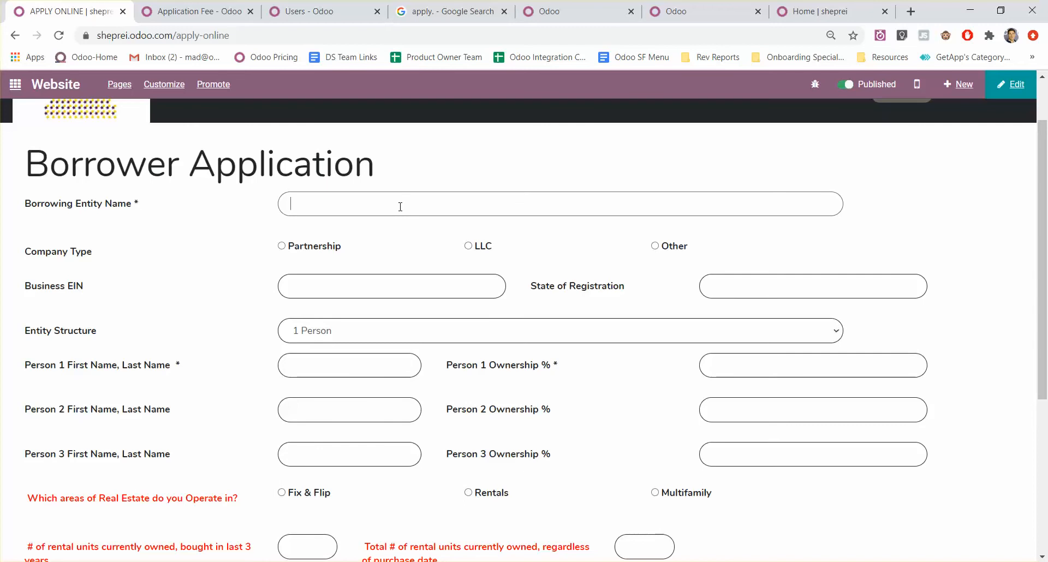
pyautogui.write('Jackson St Flippers')
pyautogui.click(467, 245)
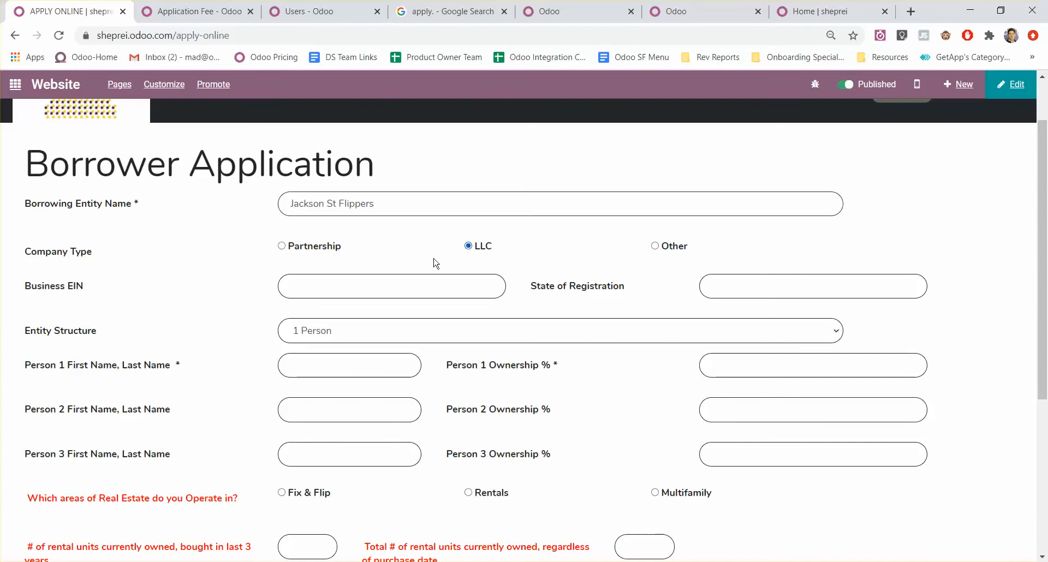
pyautogui.click(320, 287)
pyautogui.write('1123123')
pyautogui.click(789, 284)
pyautogui.write('CA')
# Set the entity structure to 1 Person and enter person 1's full name with 100 as the ownership percentage
pyautogui.scroll(-1, 339, 356)
pyautogui.click(387, 266)
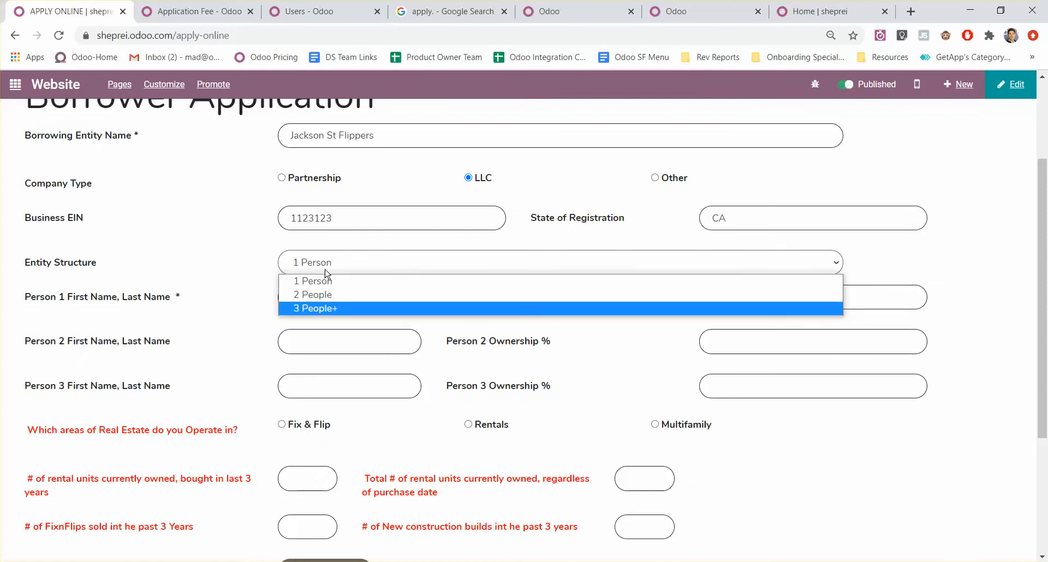
pyautogui.click(352, 281)
pyautogui.click(344, 290)
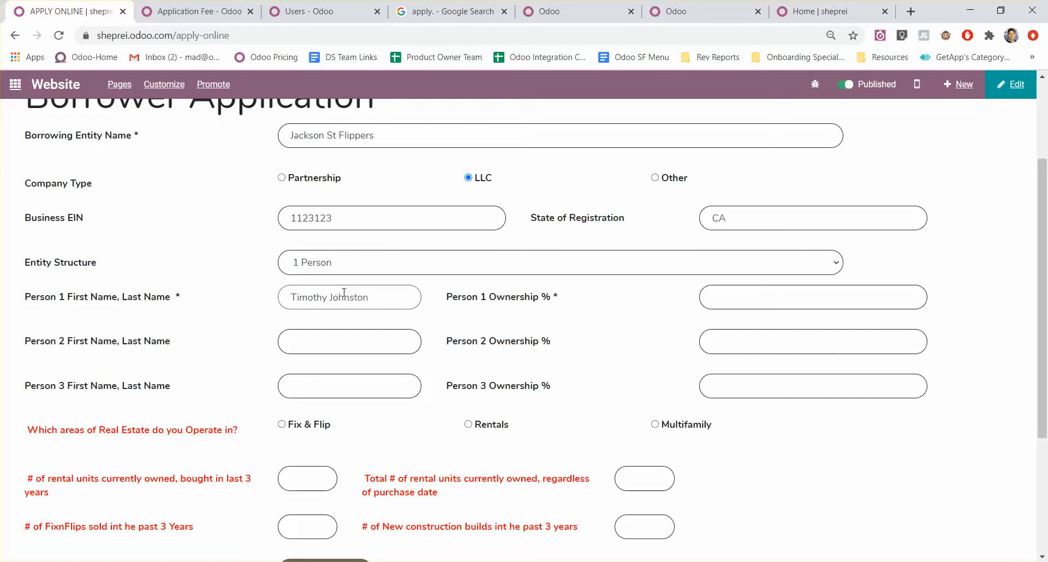
pyautogui.click(754, 296)
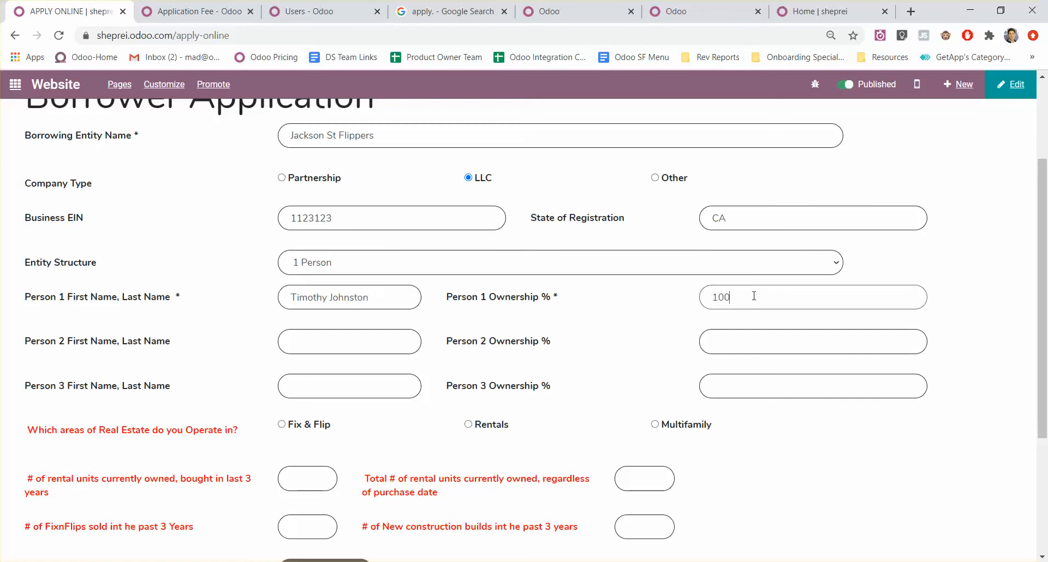
# Choose Fix & Flip and enter 3 recently bought rentals, 4 total rentals, 3 flips sold and 1 new construction build
pyautogui.scroll(-1, 434, 464)
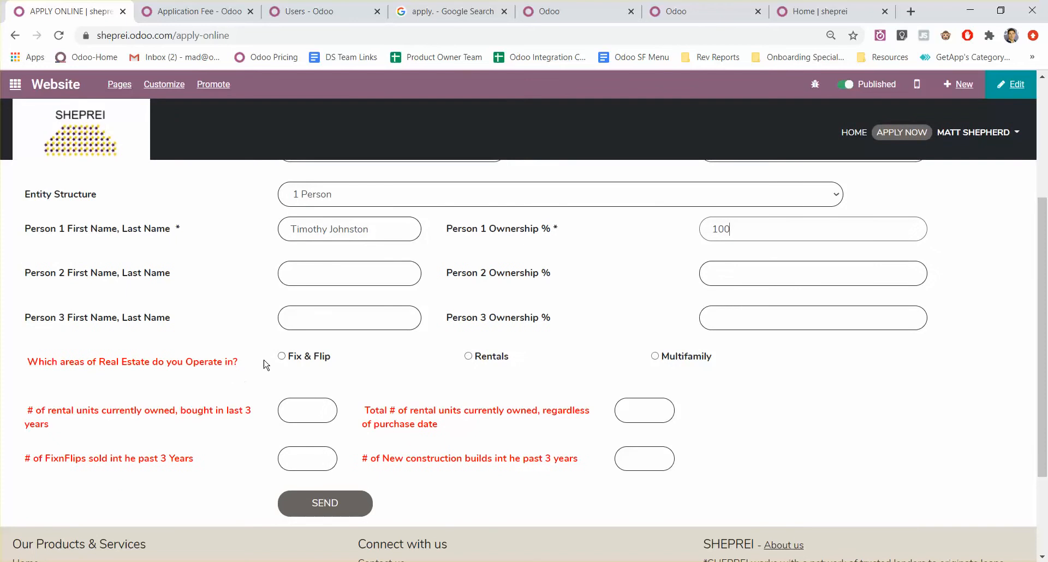
pyautogui.scroll(1, 284, 404)
pyautogui.scroll(-1, 351, 428)
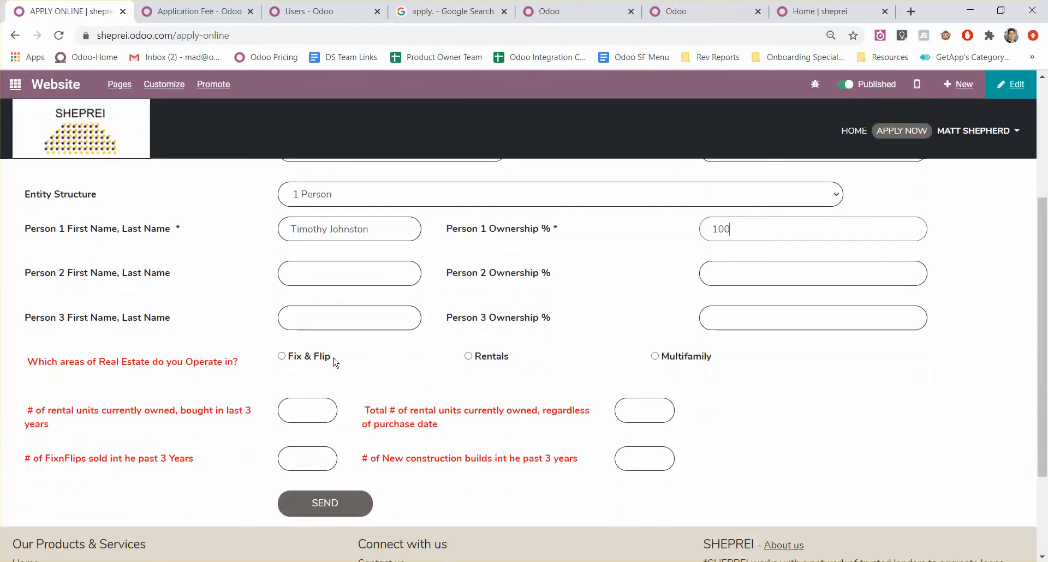
pyautogui.click(282, 356)
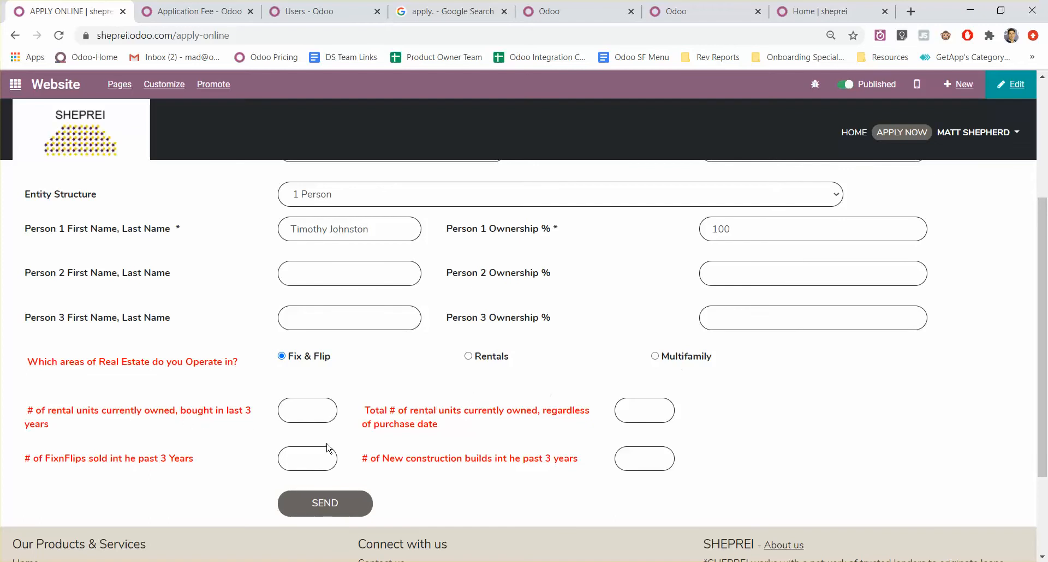
pyautogui.click(296, 409)
pyautogui.write('3')
pyautogui.click(657, 410)
pyautogui.write('3')
pyautogui.click(657, 408)
pyautogui.click(318, 460)
pyautogui.write('3')
pyautogui.click(665, 450)
pyautogui.write('1')
# Review the completed borrower application from start to end and submit it
pyautogui.scroll(-1, 519, 489)
pyautogui.scroll(5, 228, 379)
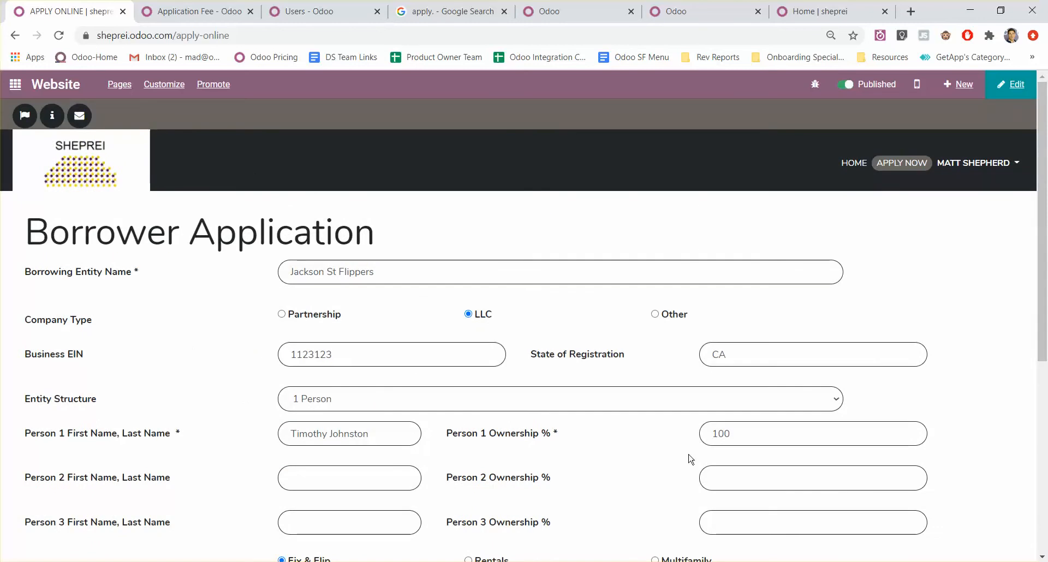
pyautogui.scroll(-6, 655, 464)
pyautogui.scroll(5, 414, 401)
pyautogui.scroll(-5, 369, 395)
pyautogui.scroll(5, 218, 273)
pyautogui.scroll(-1, 100, 176)
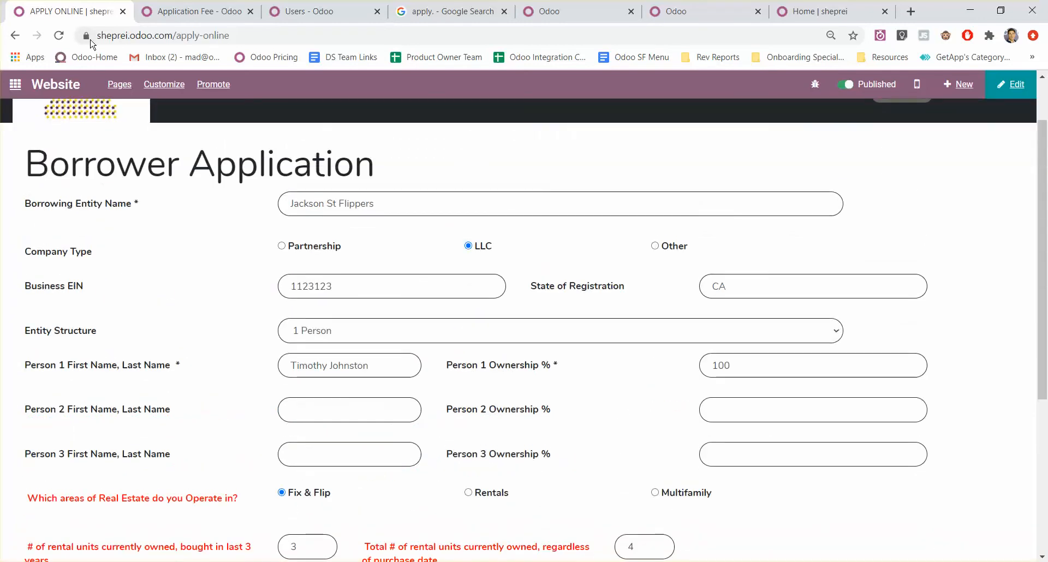
pyautogui.scroll(-5, 355, 416)
pyautogui.click(311, 370)
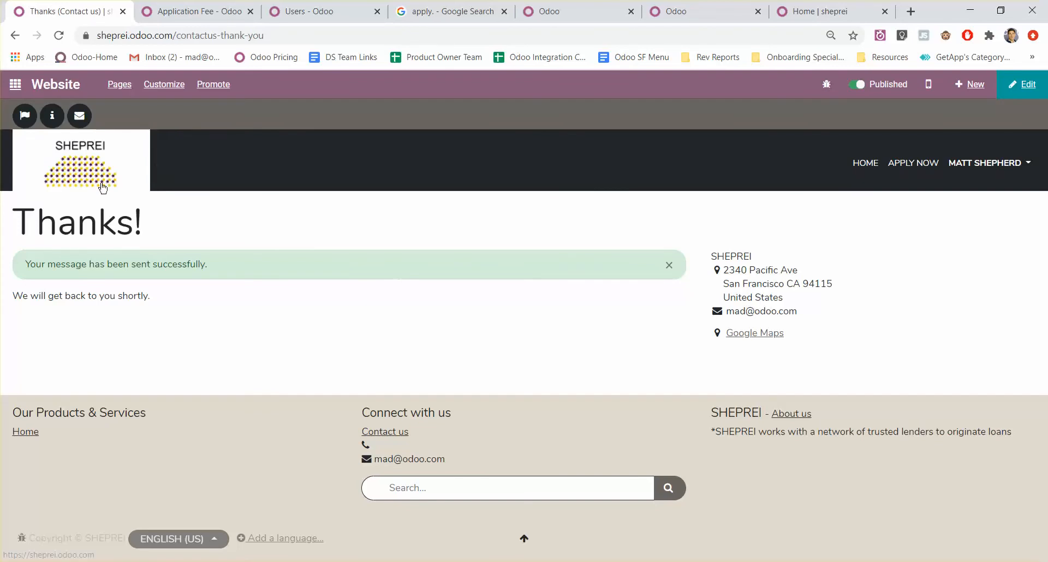
# Open the CRM pipeline from the backend and display its opportunities as a list
pyautogui.click(15, 84)
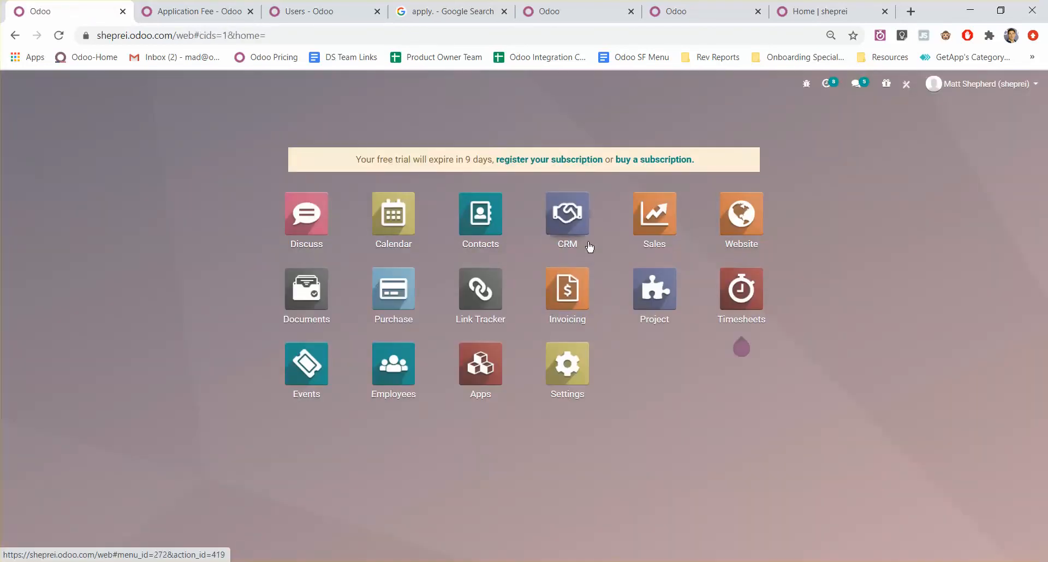
pyautogui.click(573, 217)
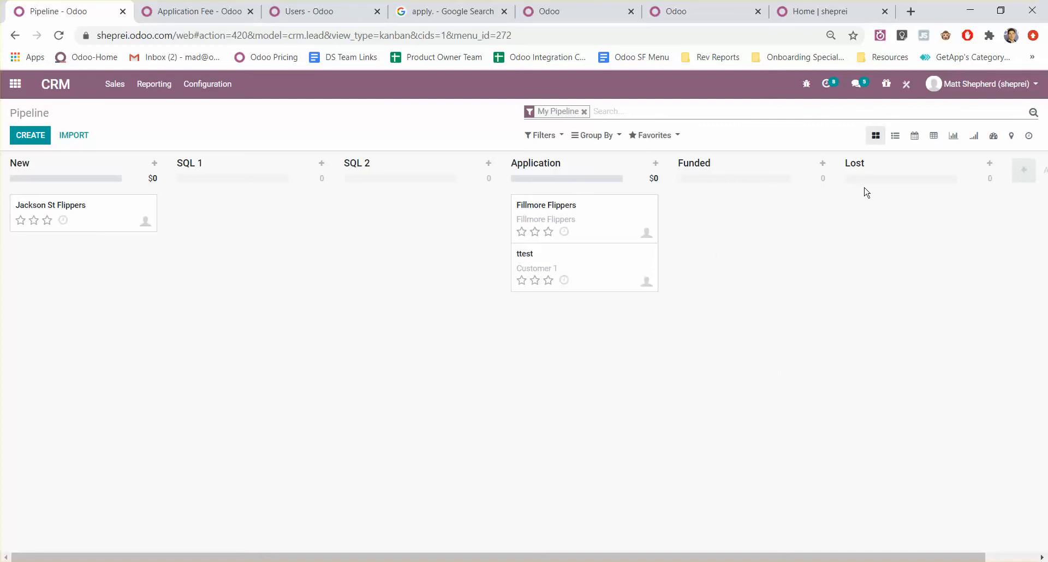
pyautogui.click(895, 136)
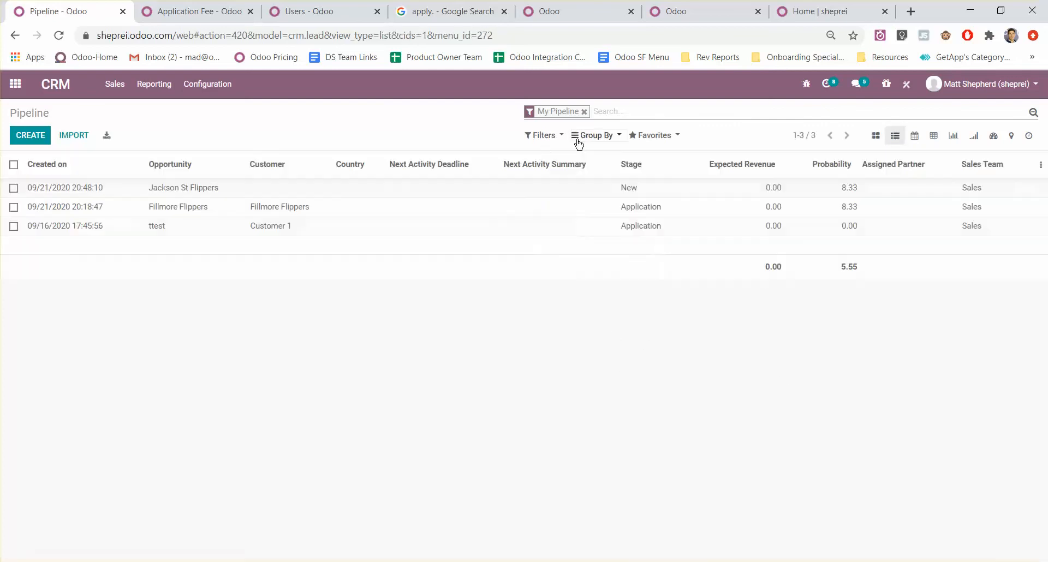
# Group the pipeline list by Stage and expand the New and Application groups
pyautogui.click(596, 135)
pyautogui.click(607, 185)
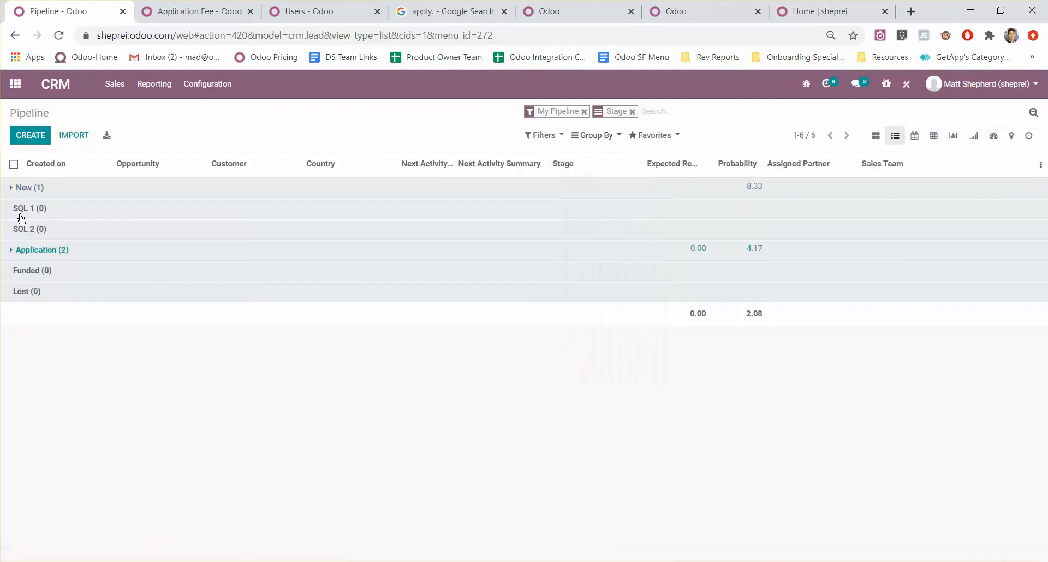
pyautogui.click(37, 187)
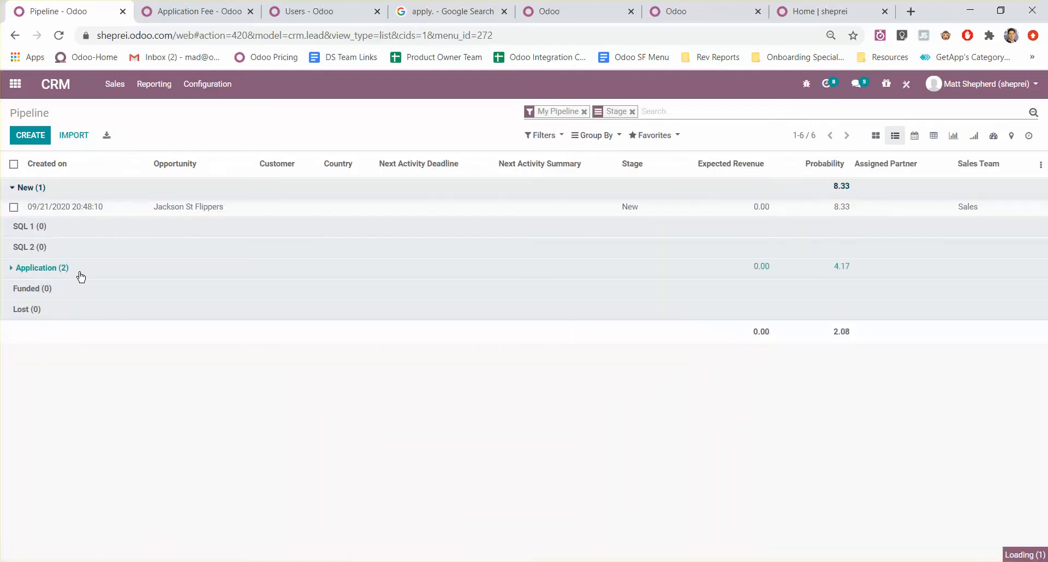
pyautogui.click(80, 271)
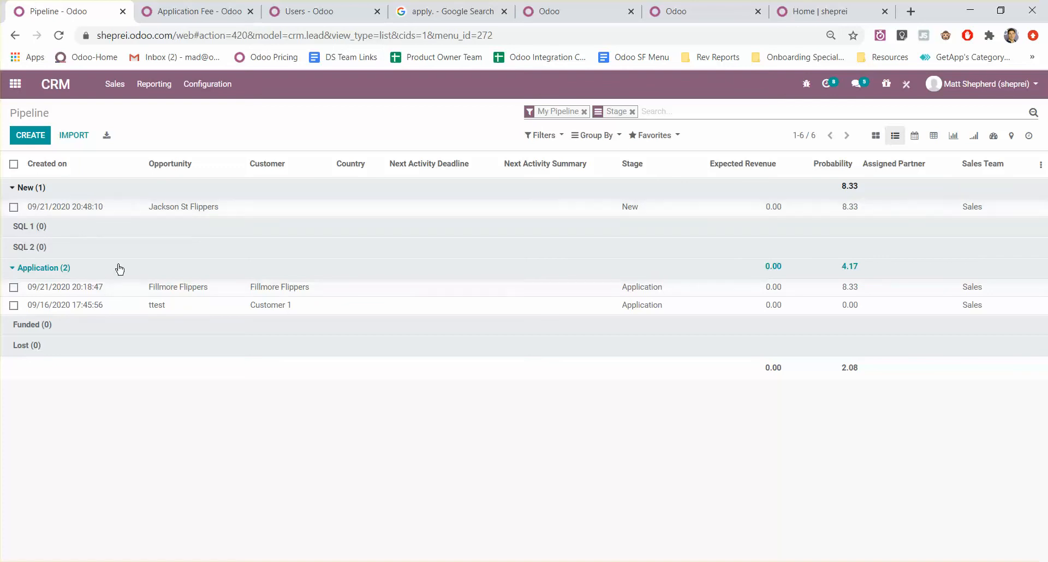
# Open the Jackson St Flippers opportunity from the New stage and review the application answers in its internal notes
pyautogui.click(117, 208)
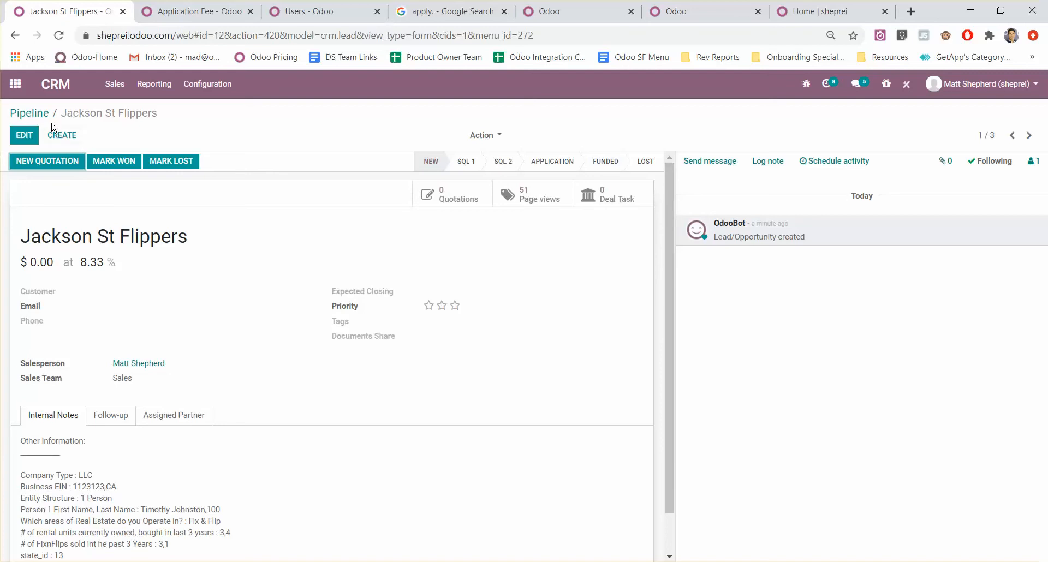
pyautogui.moveTo(59, 236); pyautogui.dragTo(176, 264)
pyautogui.click(175, 264)
pyautogui.click(49, 167)
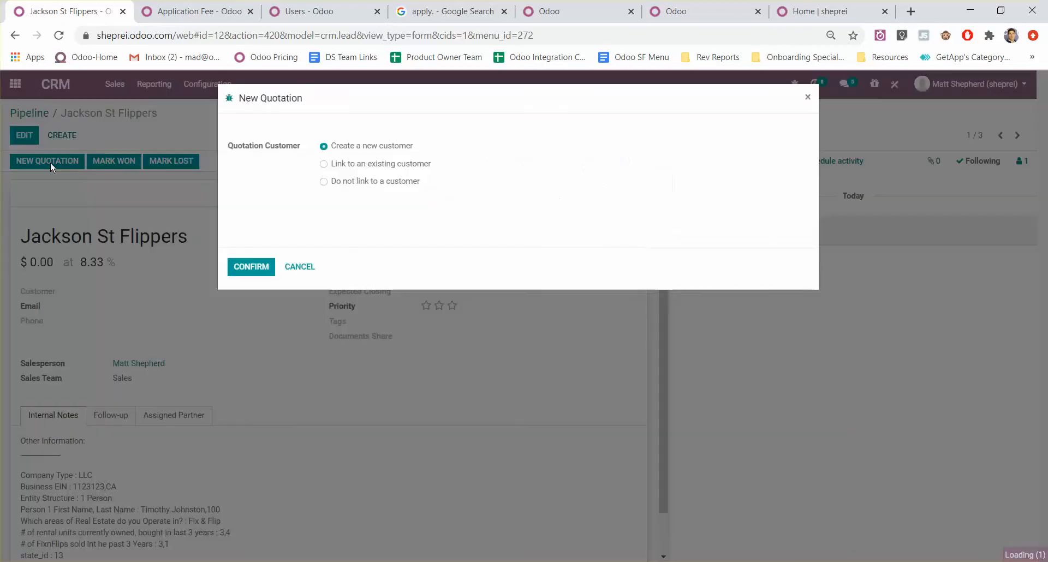
pyautogui.click(299, 266)
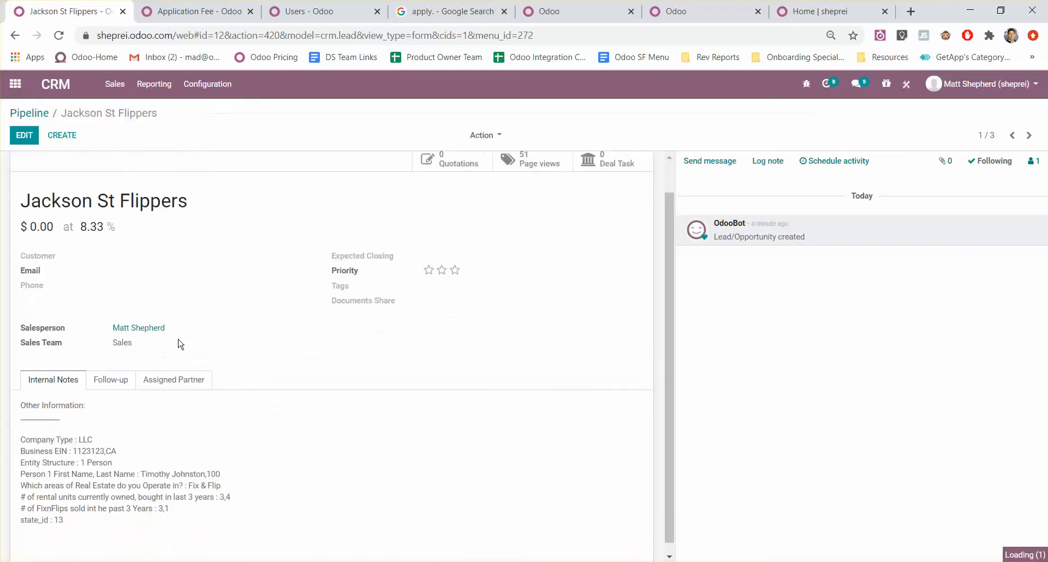
pyautogui.scroll(-1, 182, 498)
pyautogui.moveTo(66, 513); pyautogui.dragTo(19, 416)
pyautogui.click(112, 518)
pyautogui.click(19, 416)
pyautogui.scroll(1, 56, 417)
# Set the opportunity's customer to Customer 1 and save the record
pyautogui.hotkey('alt', 'a')
pyautogui.click(164, 333)
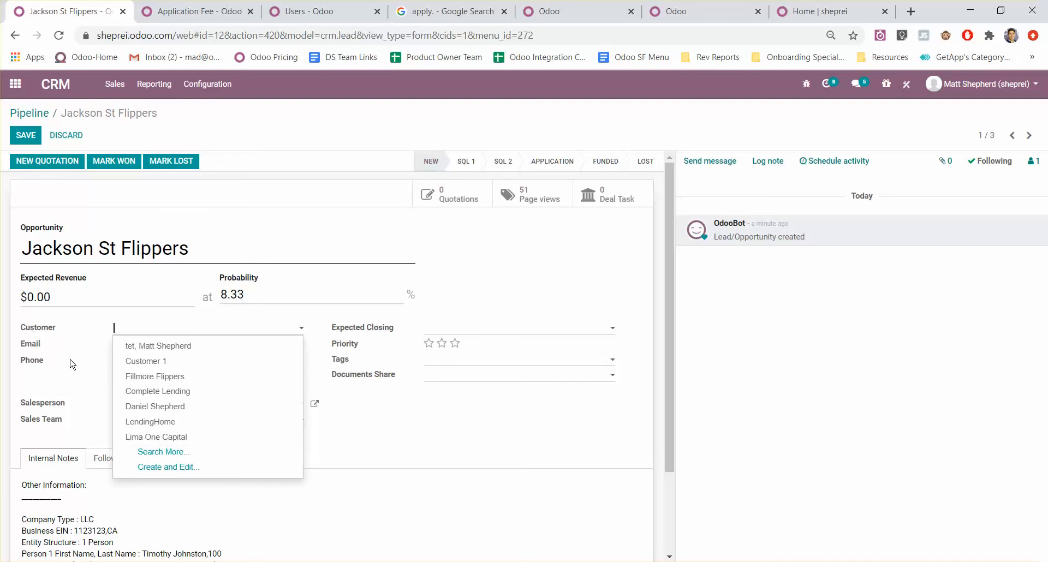
pyautogui.click(142, 361)
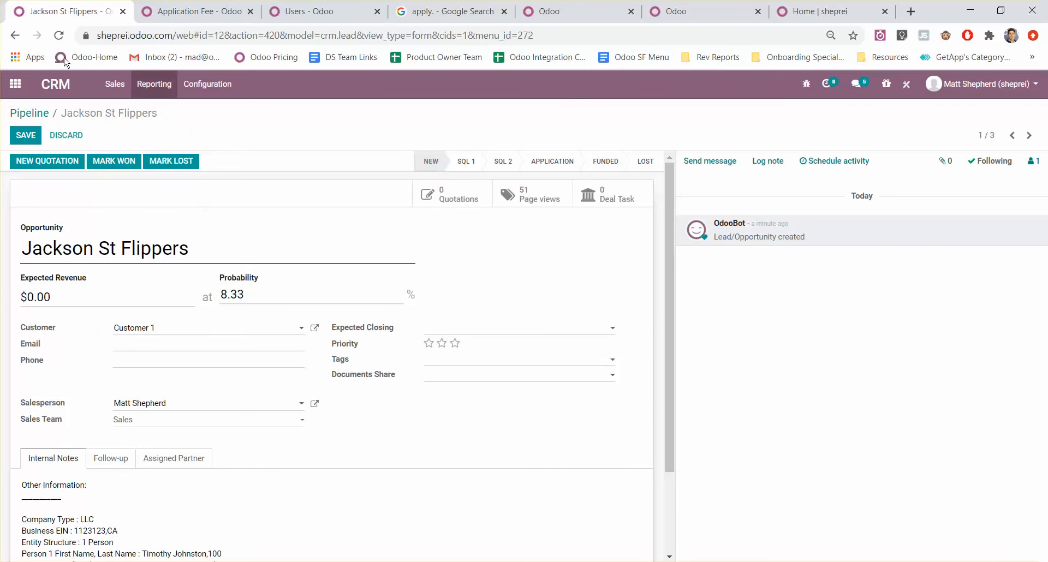
pyautogui.click(26, 136)
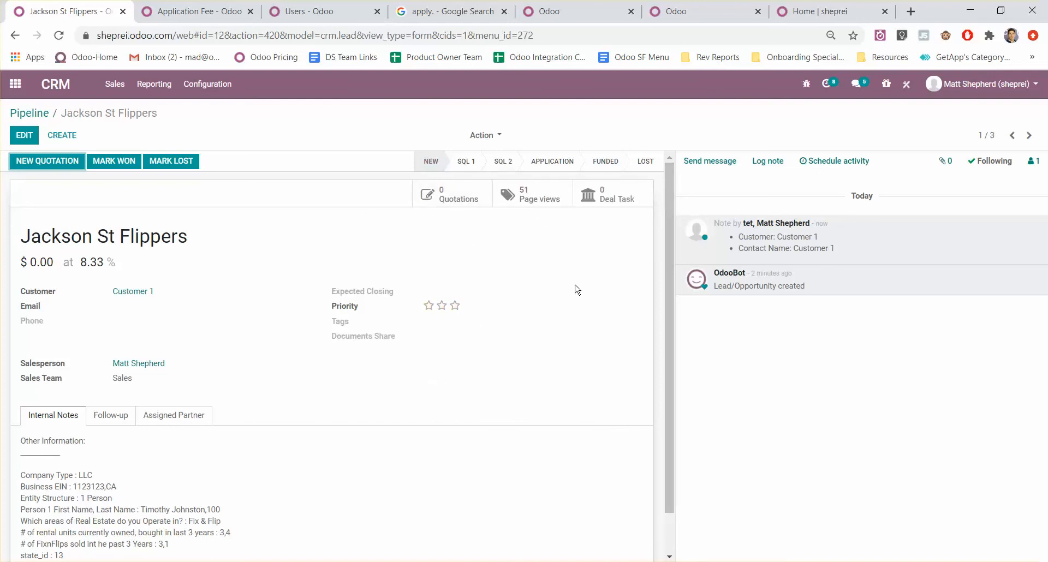
# Log a Call activity due 09/22/2020 on the opportunity, marking it done and continuing to schedule a follow-up
pyautogui.click(828, 170)
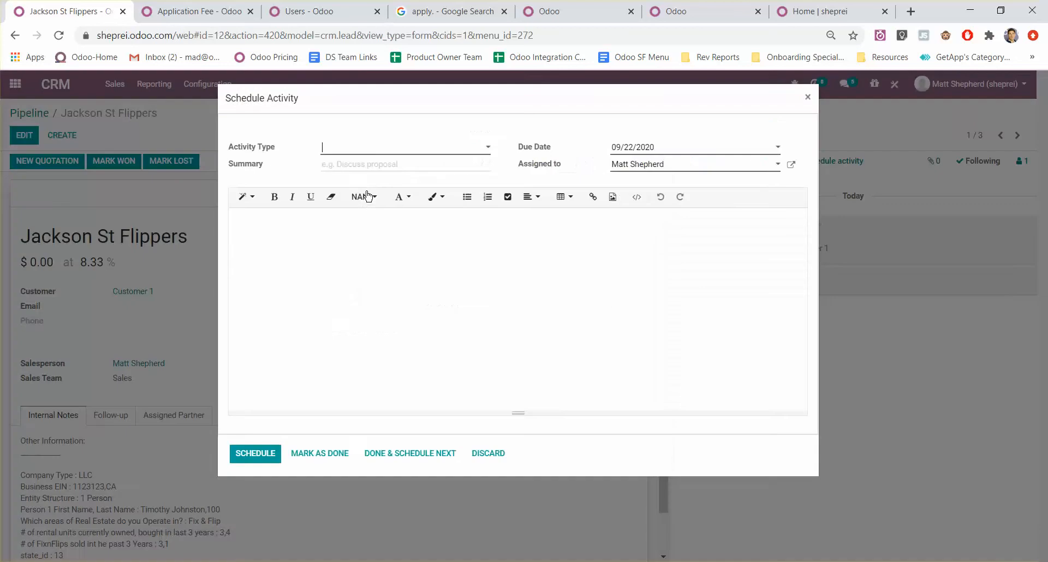
pyautogui.click(370, 146)
pyautogui.click(360, 177)
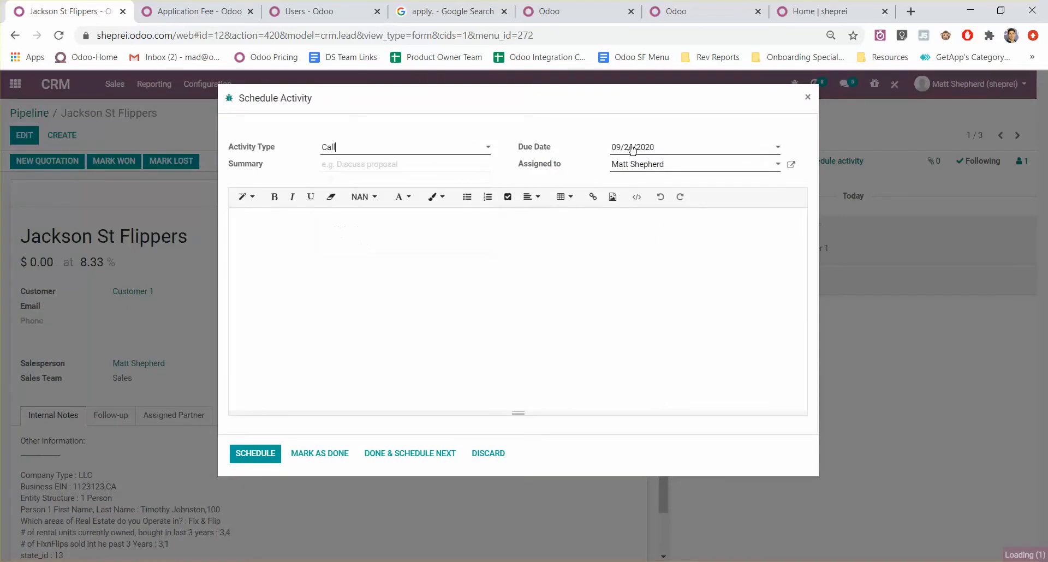
pyautogui.click(633, 147)
pyautogui.click(683, 253)
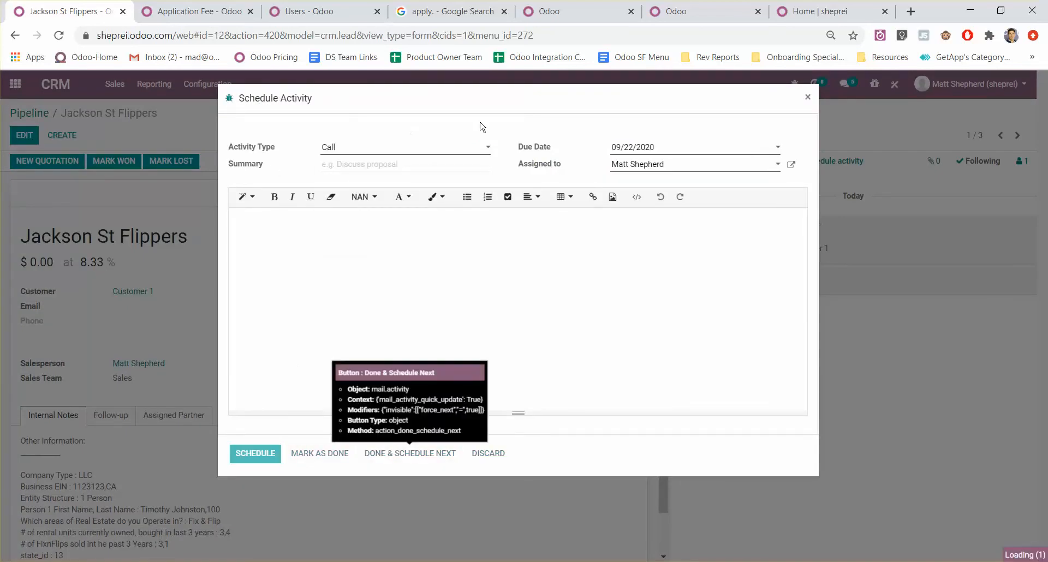
# Schedule an Email activity for the opportunity with a due date two days away
pyautogui.click(444, 155)
pyautogui.click(415, 164)
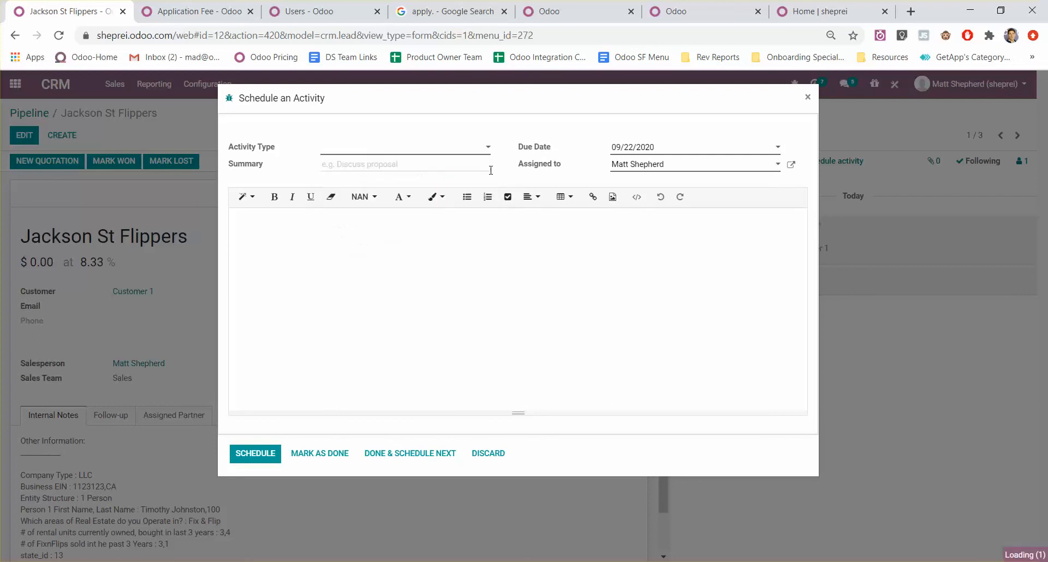
pyautogui.click(640, 152)
pyautogui.click(698, 254)
pyautogui.click(253, 454)
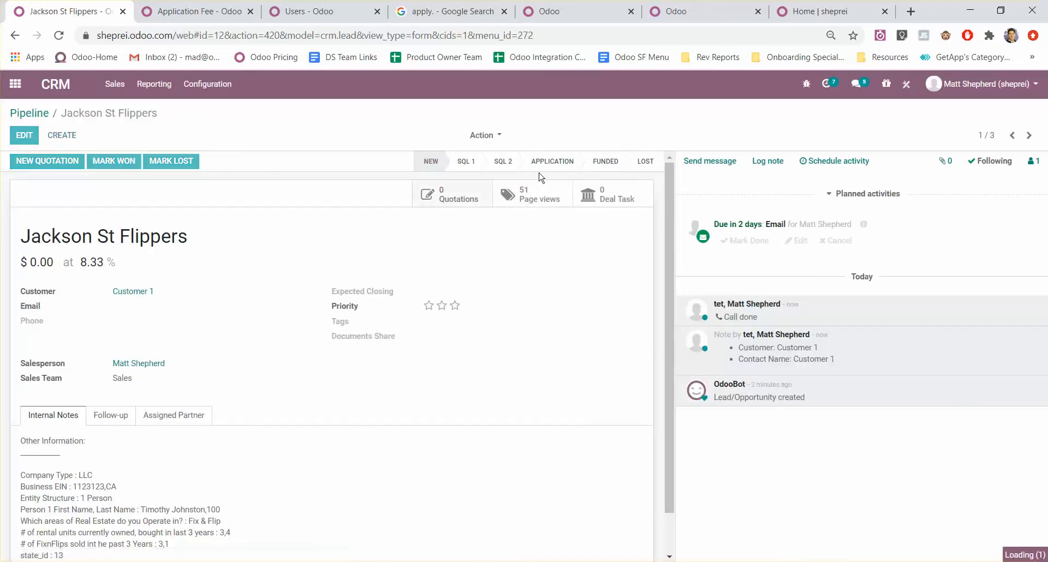
# Create and save a quotation for the opportunity with the Application Fee that includes the Inspection Report and DQA
pyautogui.click(453, 194)
pyautogui.click(15, 131)
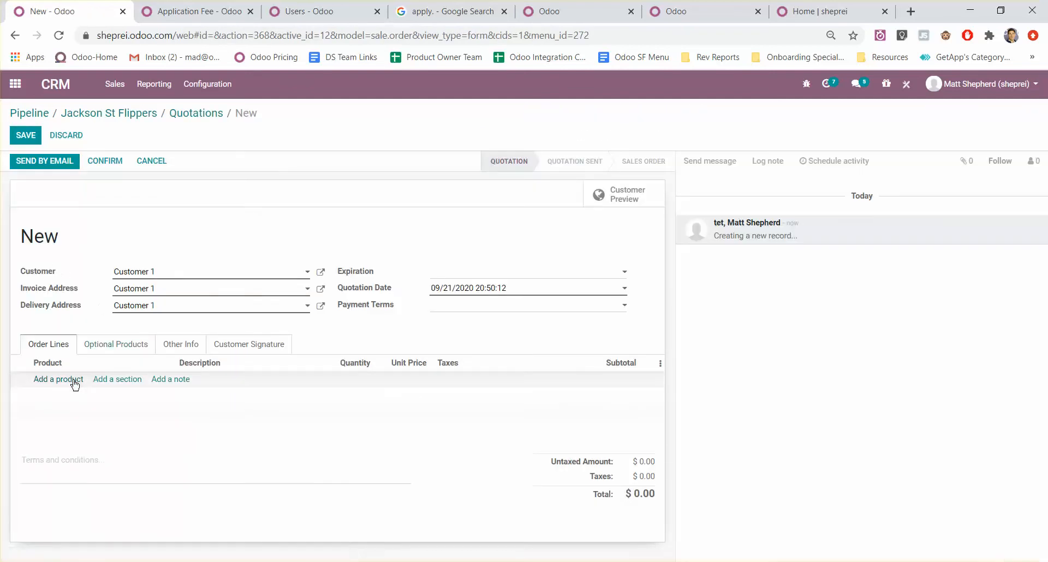
pyautogui.click(75, 382)
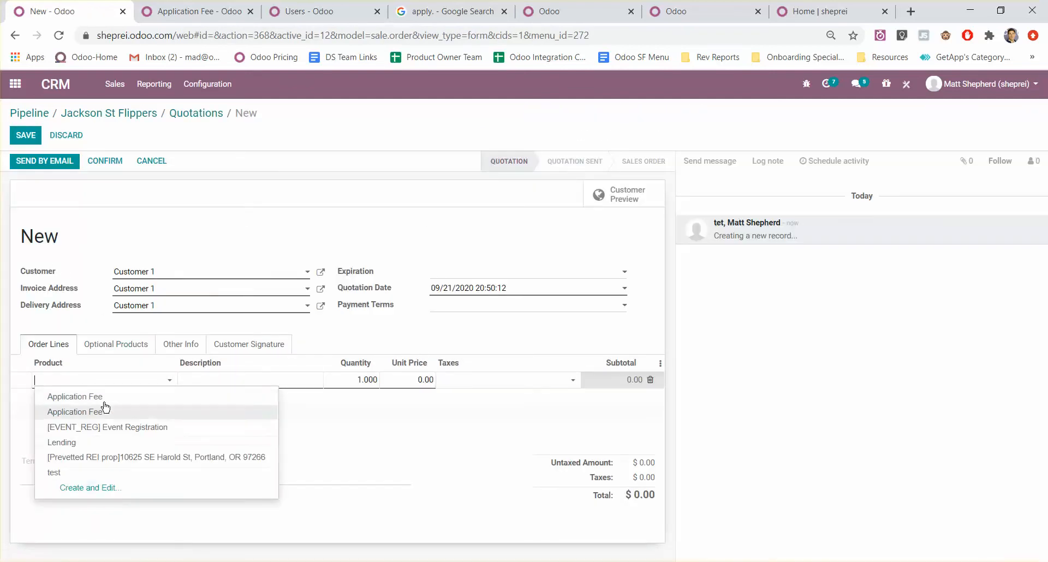
pyautogui.click(105, 410)
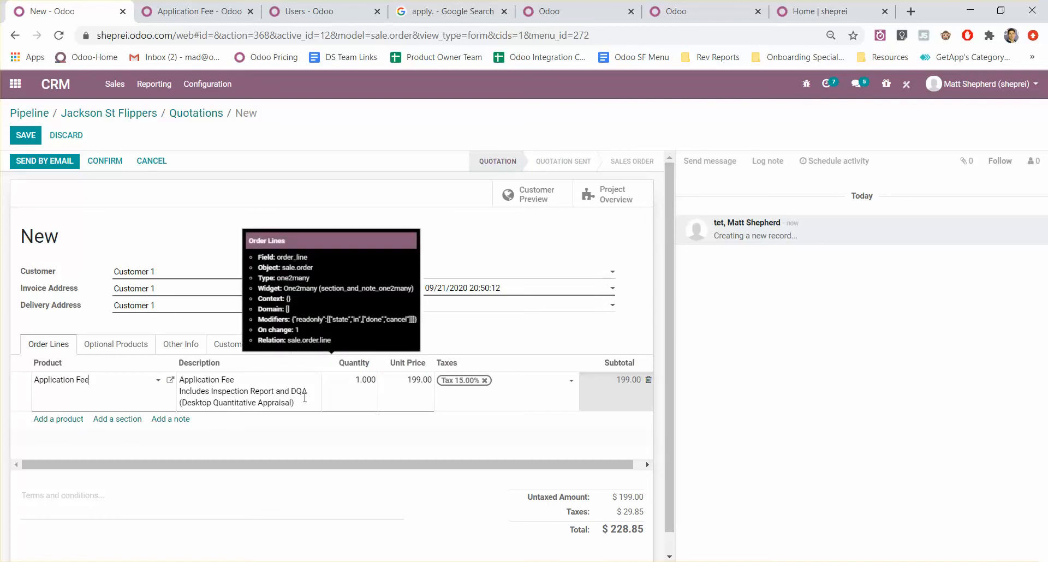
pyautogui.click(29, 138)
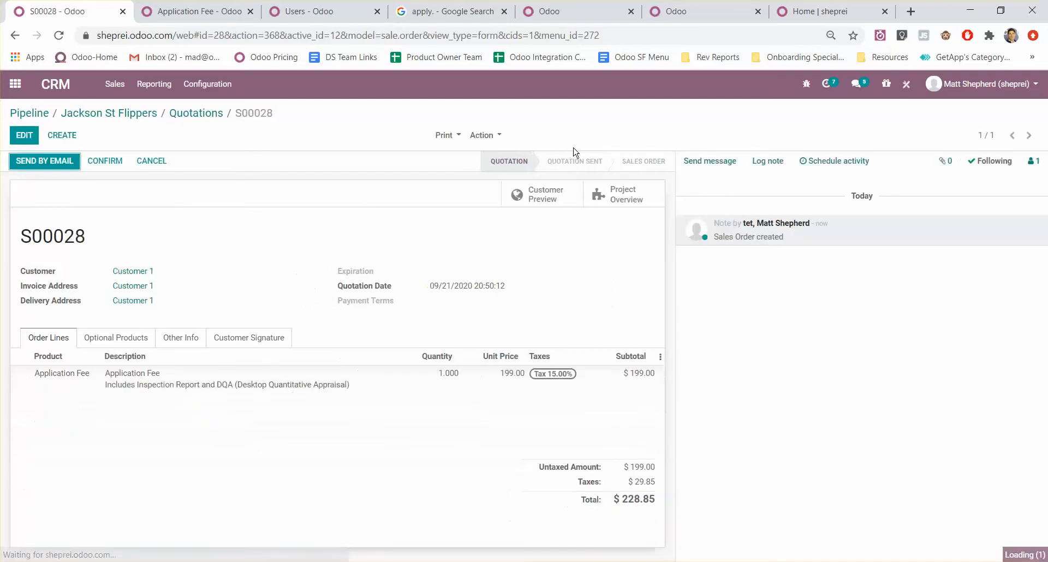
# Mark the quotation as sent and open its customer preview
pyautogui.click(498, 135)
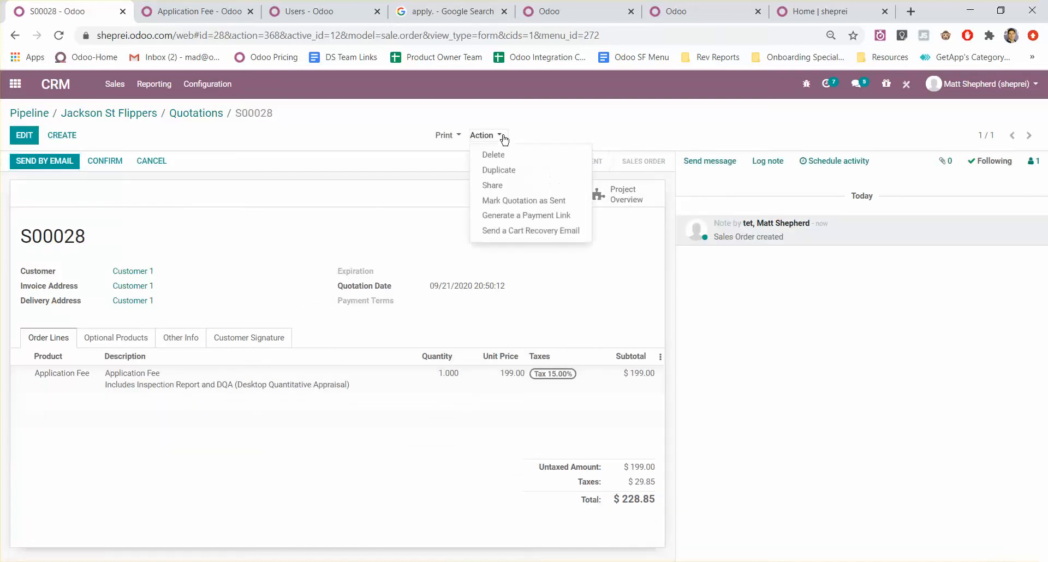
pyautogui.click(527, 203)
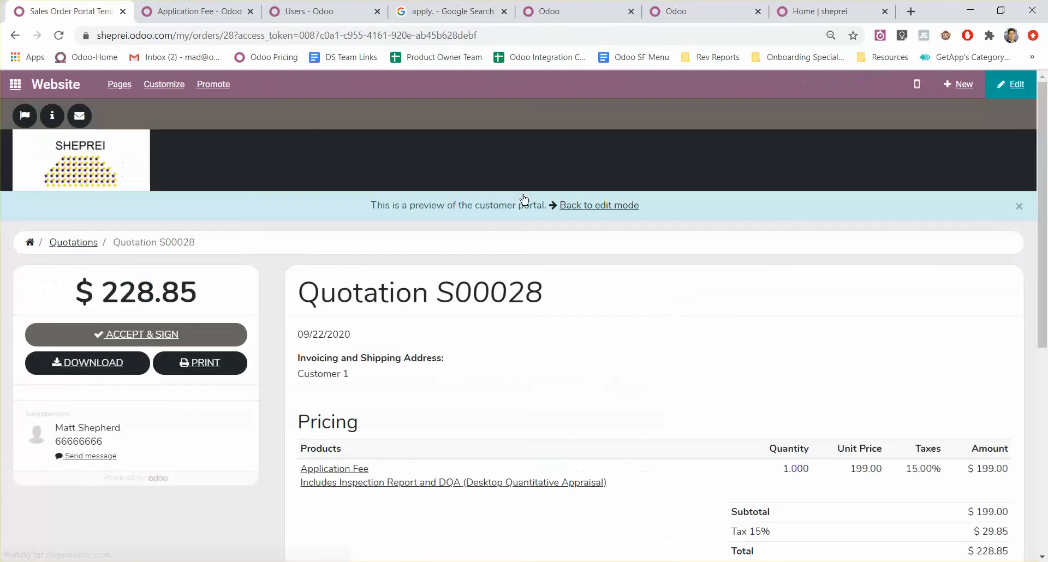
# Examine the quotation in the customer portal, including its customer details, pricing, response options and message history
pyautogui.scroll(-2, 704, 298)
pyautogui.scroll(1, 546, 306)
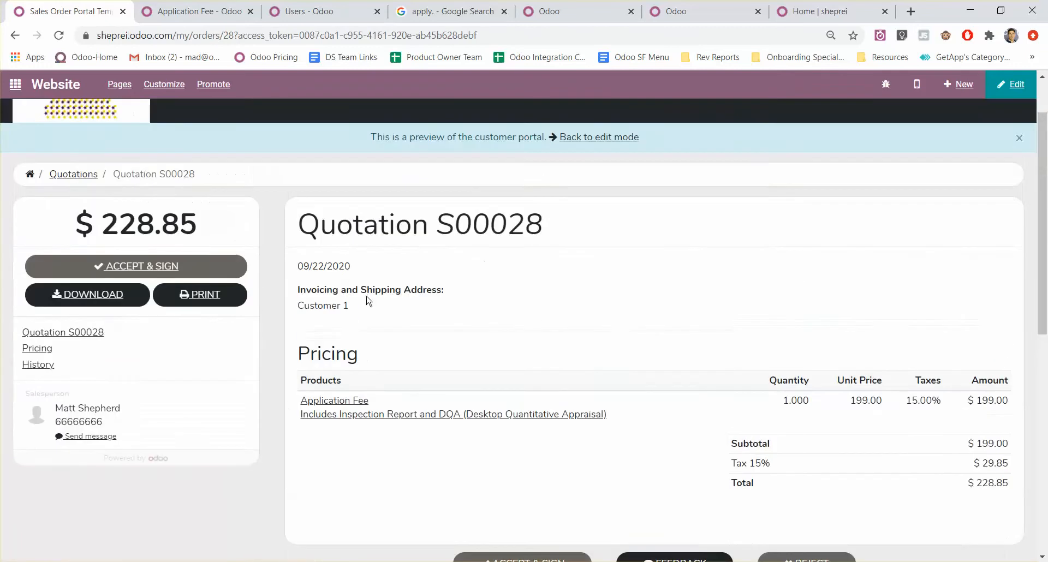
pyautogui.scroll(-10, 497, 311)
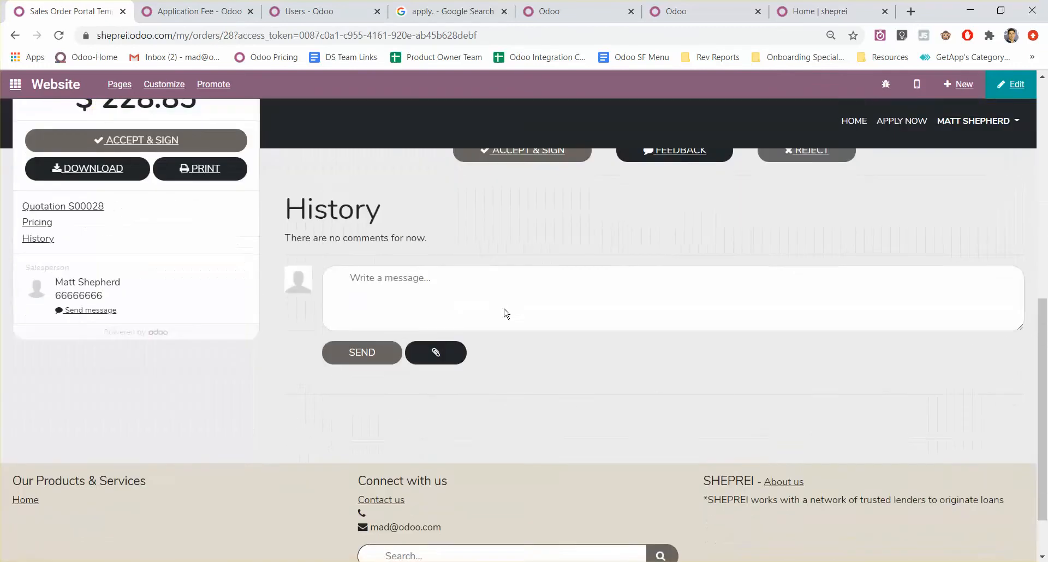
pyautogui.scroll(10, 535, 367)
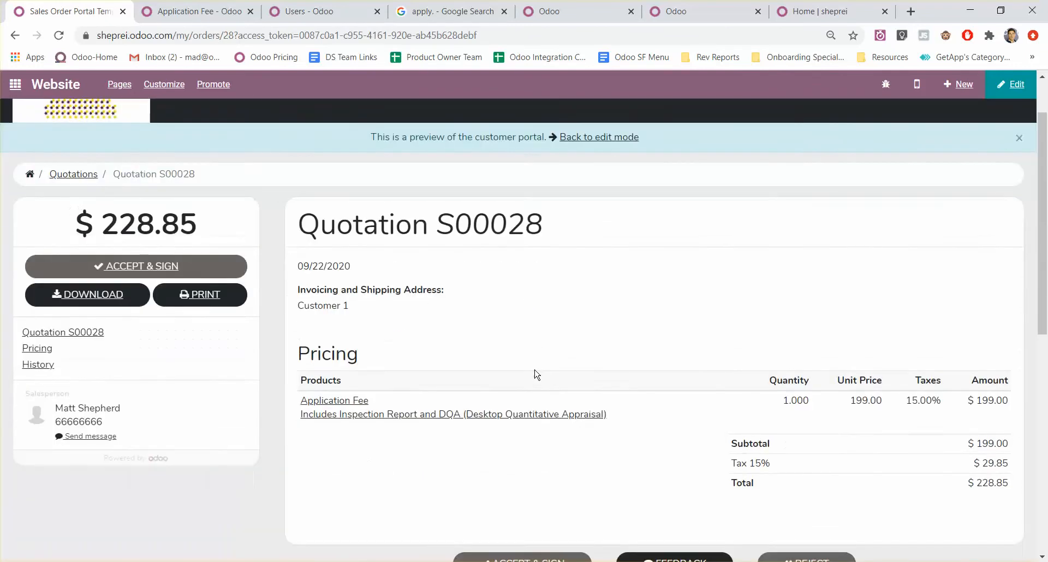
pyautogui.scroll(-7, 913, 494)
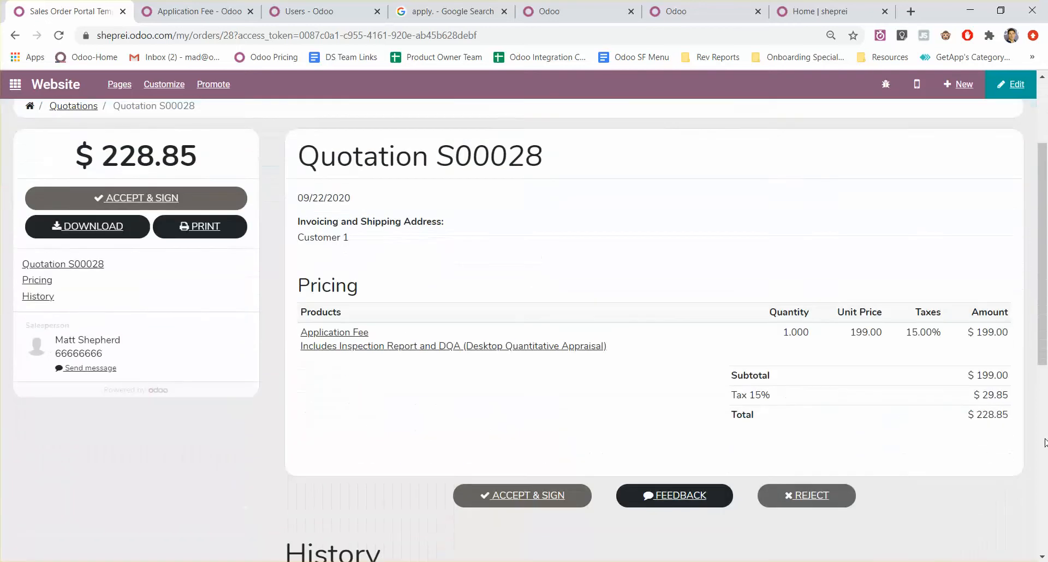
pyautogui.scroll(9, 793, 393)
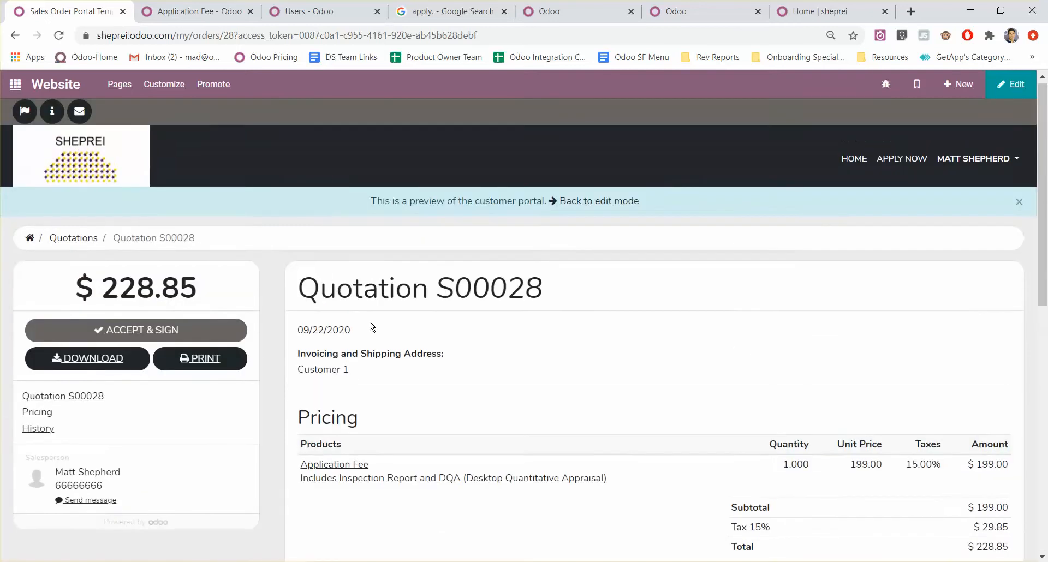
pyautogui.moveTo(368, 368); pyautogui.dragTo(290, 332)
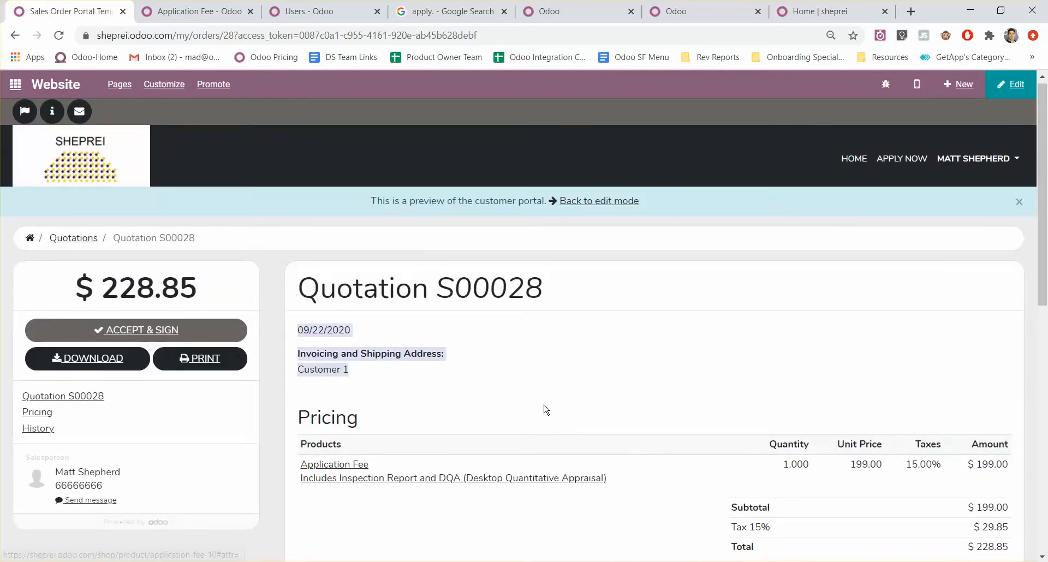
pyautogui.scroll(-5, 538, 423)
pyautogui.scroll(4, 546, 408)
pyautogui.click(323, 375)
# Accept the quotation as Customer 1 by drawing a freehand signature and submitting it
pyautogui.click(154, 335)
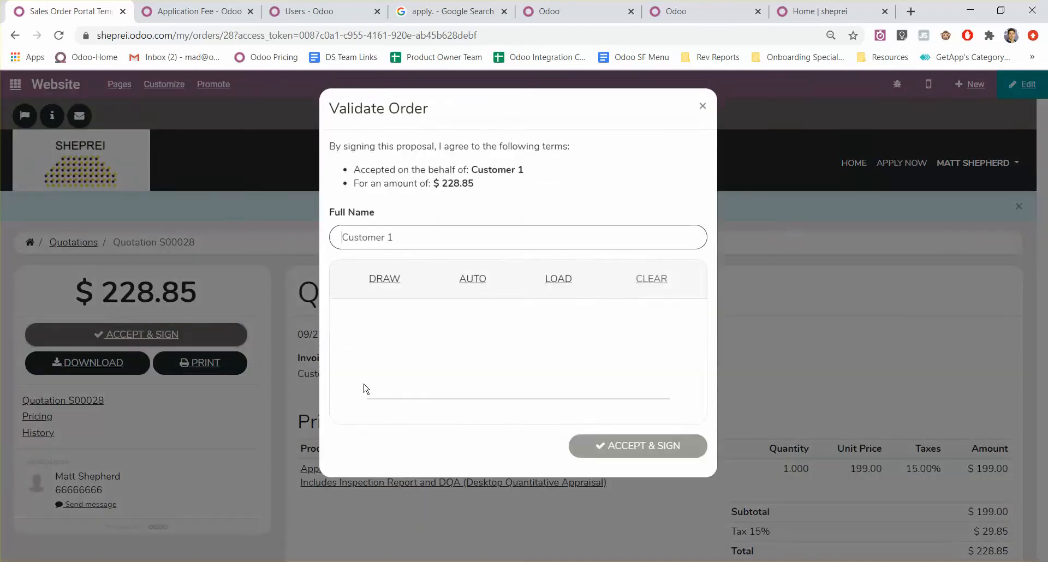
pyautogui.moveTo(433, 346); pyautogui.dragTo(433, 341)
pyautogui.moveTo(457, 369)
pyautogui.mouseDown()
pyautogui.moveTo(462, 322)
pyautogui.moveTo(528, 414)
pyautogui.mouseUp()
pyautogui.moveTo(418, 332); pyautogui.dragTo(634, 397)
pyautogui.click(639, 453)
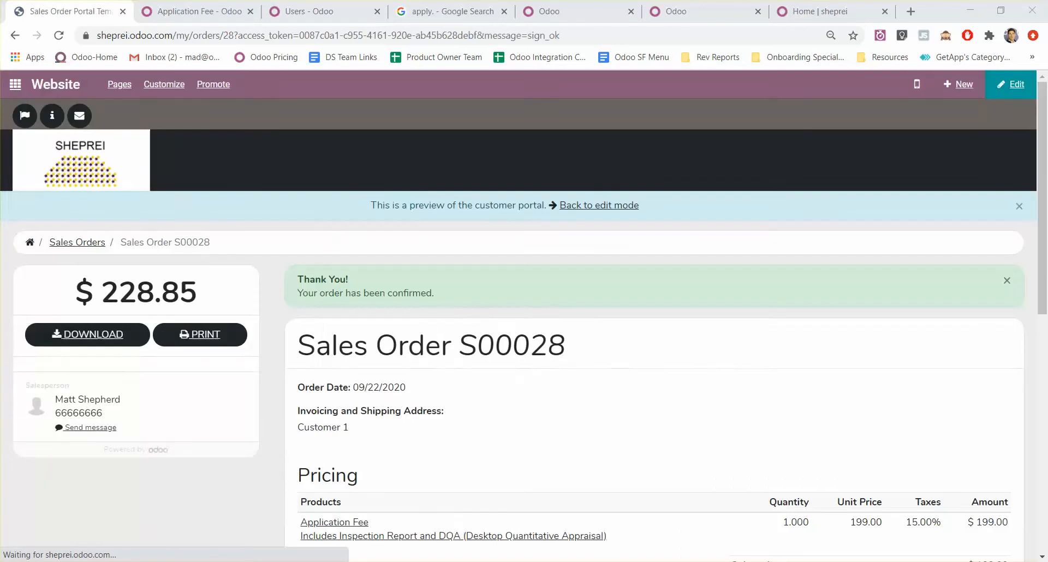
# Review the confirmed sales order in the customer portal, including its title, pricing and signature
pyautogui.scroll(-6, 400, 412)
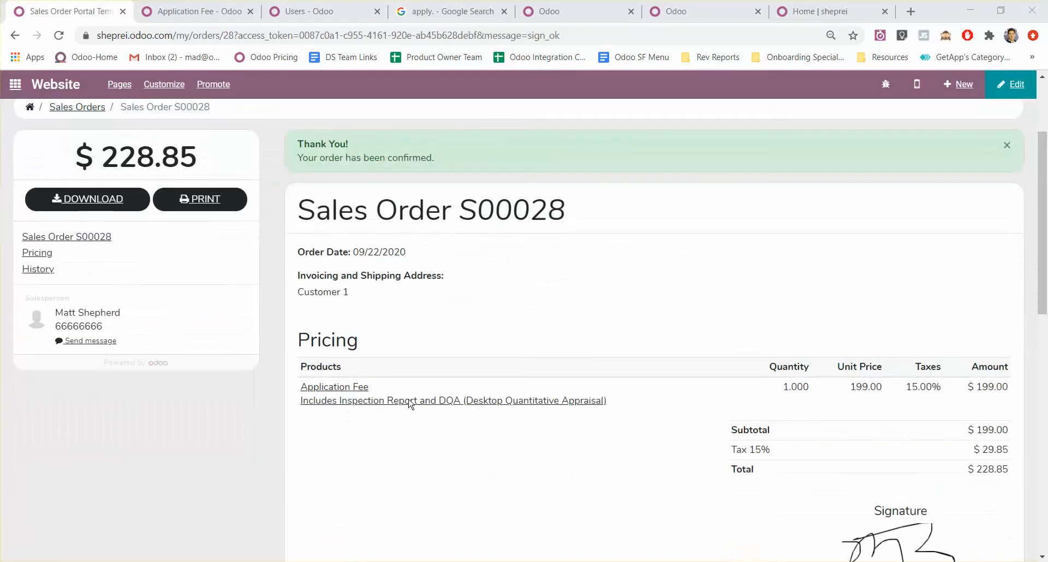
pyautogui.scroll(5, 518, 398)
pyautogui.scroll(1, 514, 358)
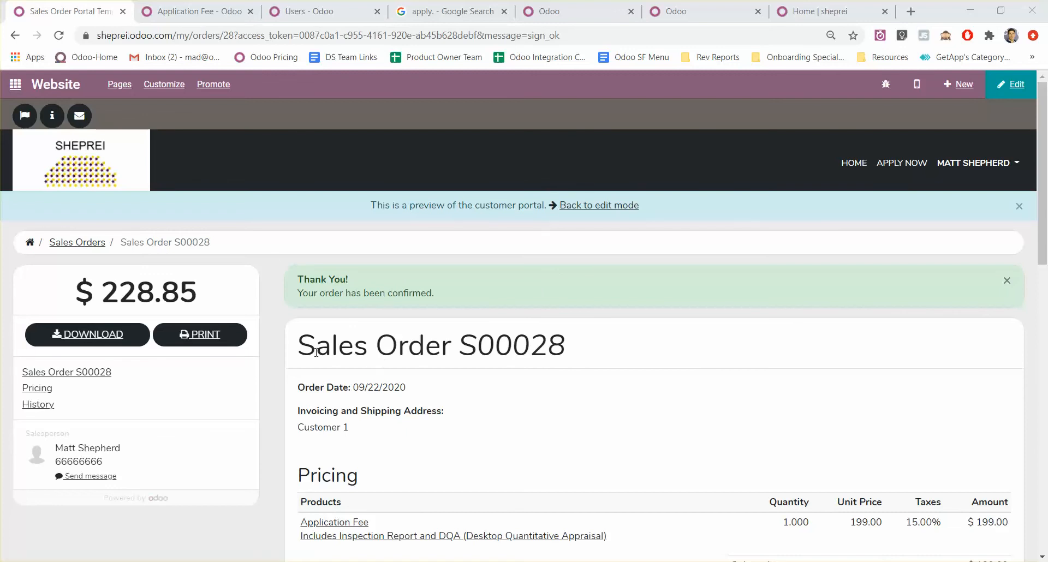
pyautogui.moveTo(311, 288); pyautogui.dragTo(478, 345)
pyautogui.moveTo(408, 345); pyautogui.dragTo(566, 347)
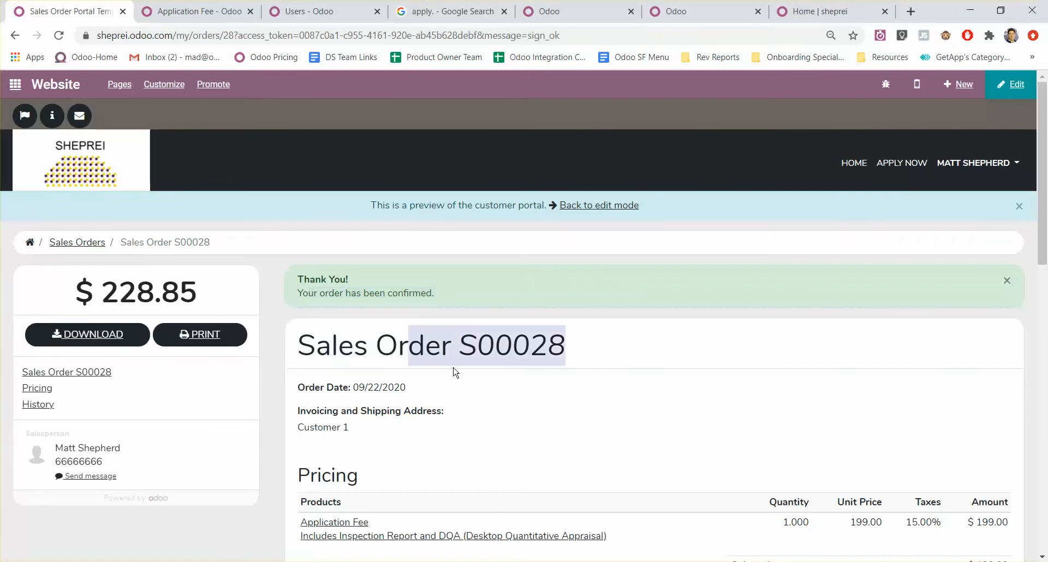
pyautogui.scroll(-3, 490, 383)
pyautogui.scroll(-2, 680, 477)
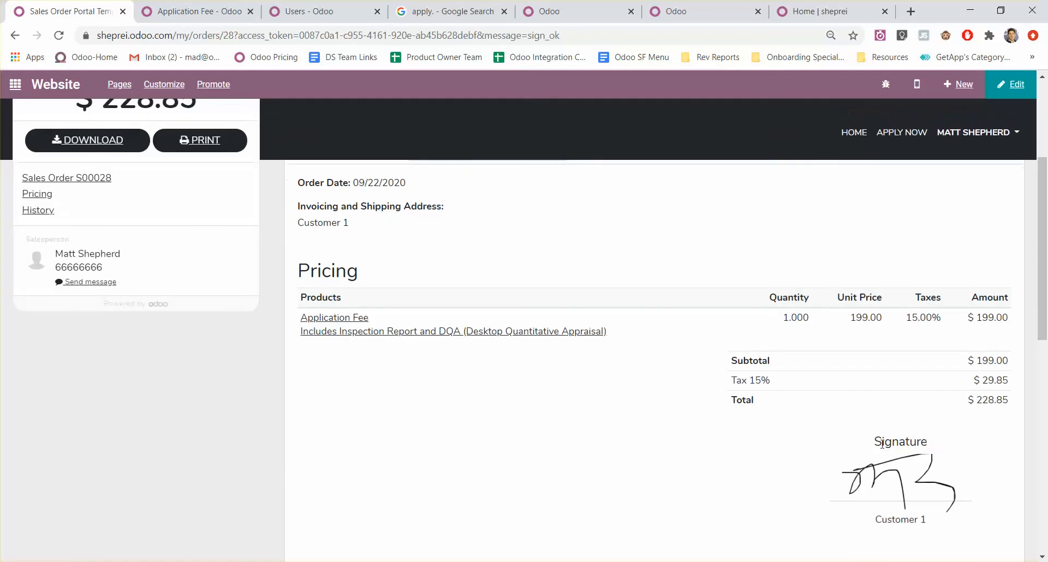
pyautogui.scroll(-4, 712, 297)
pyautogui.scroll(8, 608, 370)
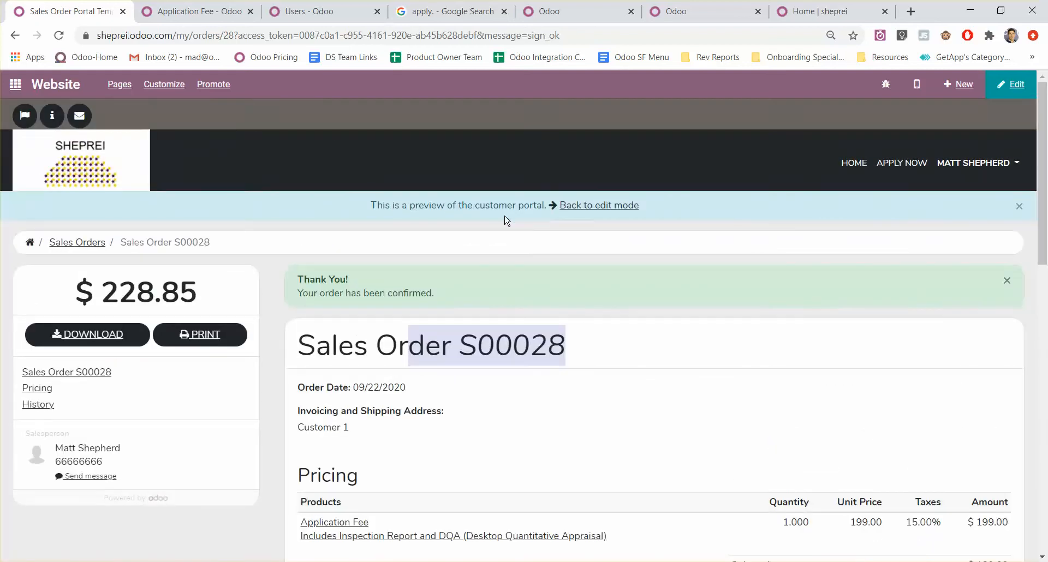
# Return from the portal preview to the backend sales order and check its order line and signing log
pyautogui.click(584, 207)
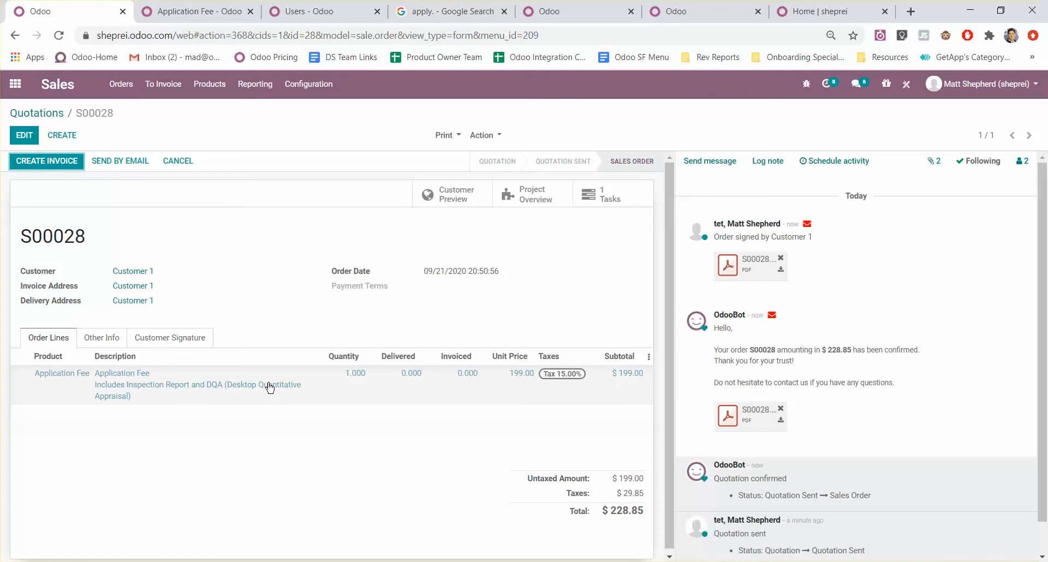
pyautogui.moveTo(269, 387)
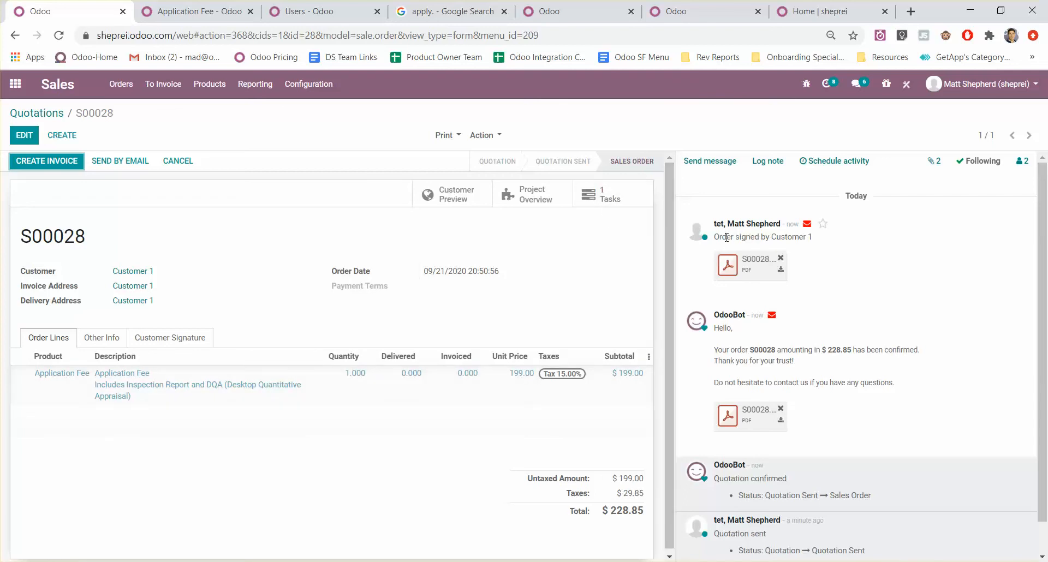
pyautogui.moveTo(116, 380)
# Reopen the Jackson St Flippers opportunity from the CRM pipeline and open its linked sales order
pyautogui.click(15, 83)
pyautogui.click(528, 207)
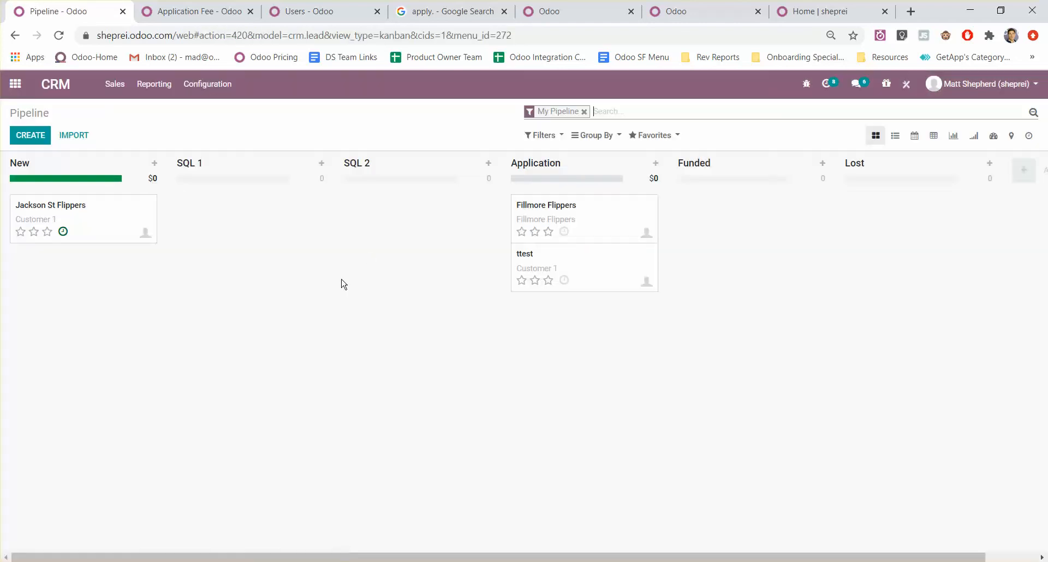
pyautogui.click(102, 209)
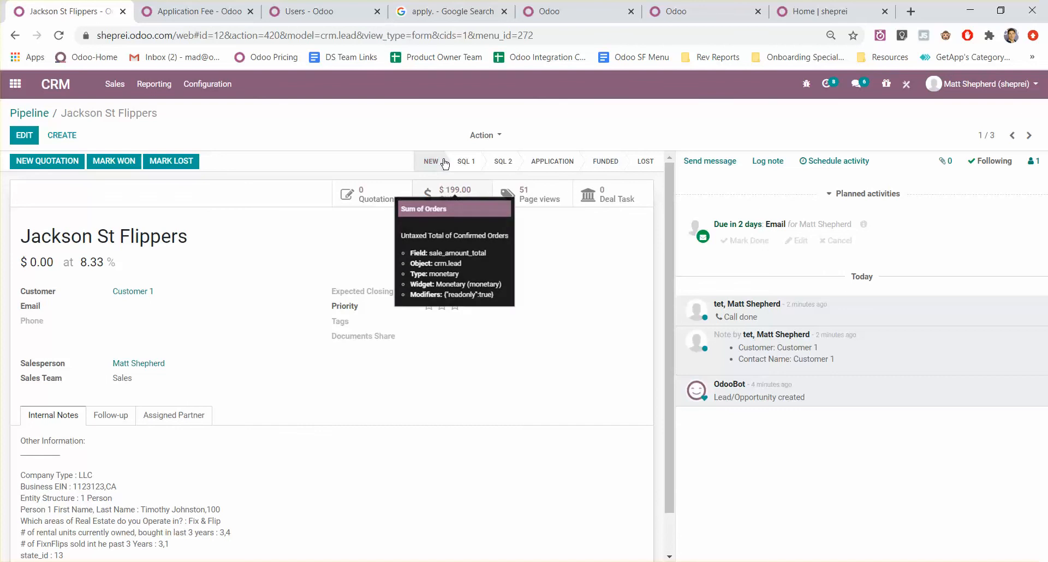
pyautogui.click(529, 163)
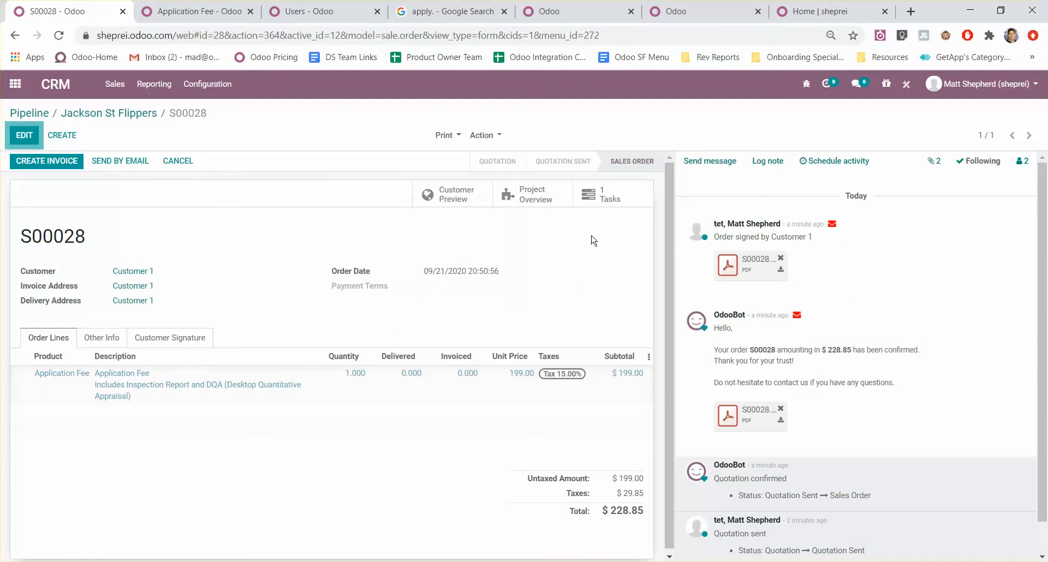
# Open the task linked to the application fee sales order and review its details
pyautogui.click(608, 202)
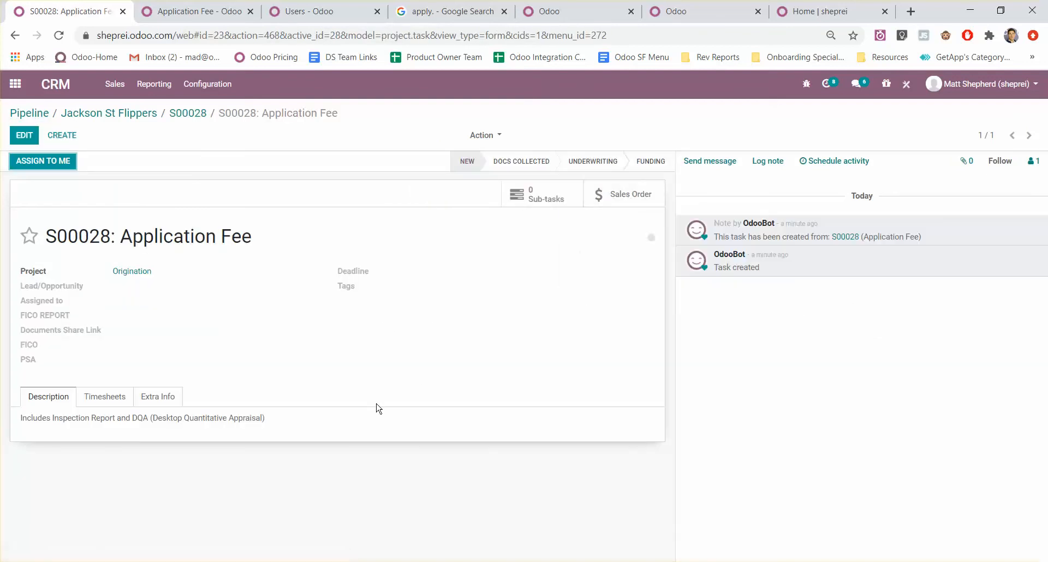
pyautogui.moveTo(289, 249); pyautogui.dragTo(295, 270)
pyautogui.click(289, 377)
# Open the Origination project in the Project app and open the new Application Fee task in its New stage
pyautogui.click(200, 17)
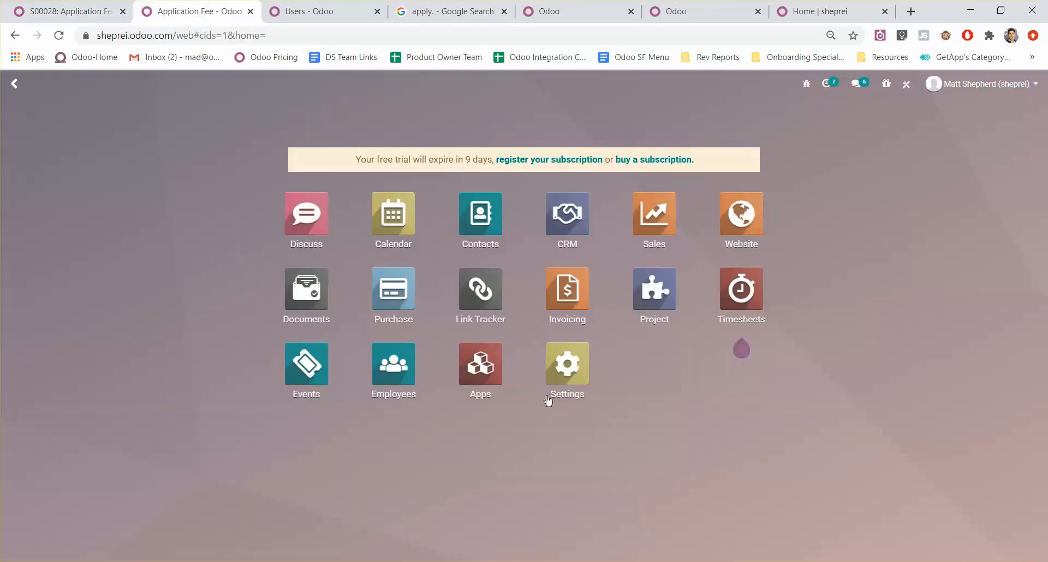
pyautogui.click(654, 315)
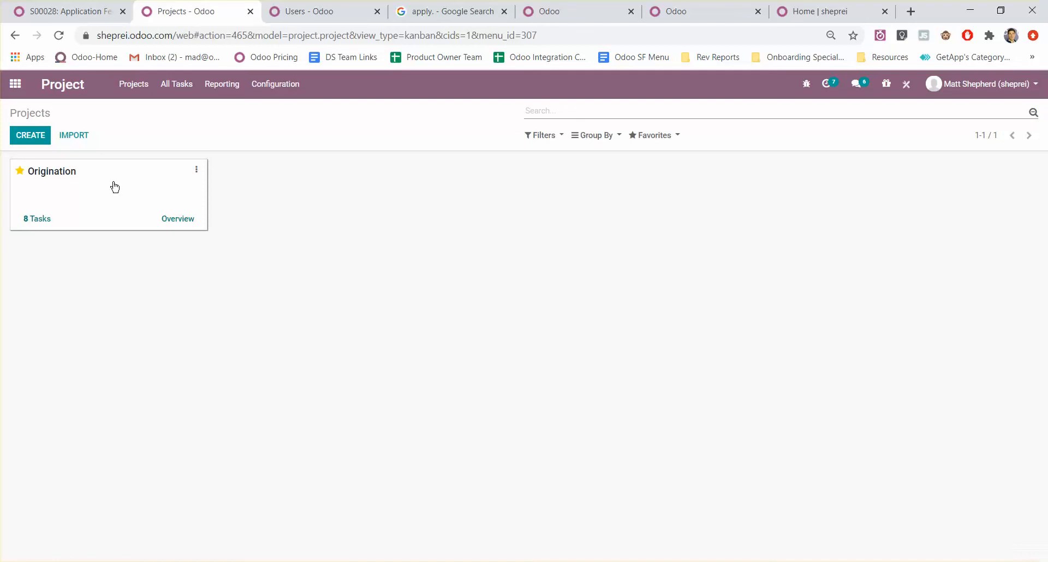
pyautogui.click(113, 185)
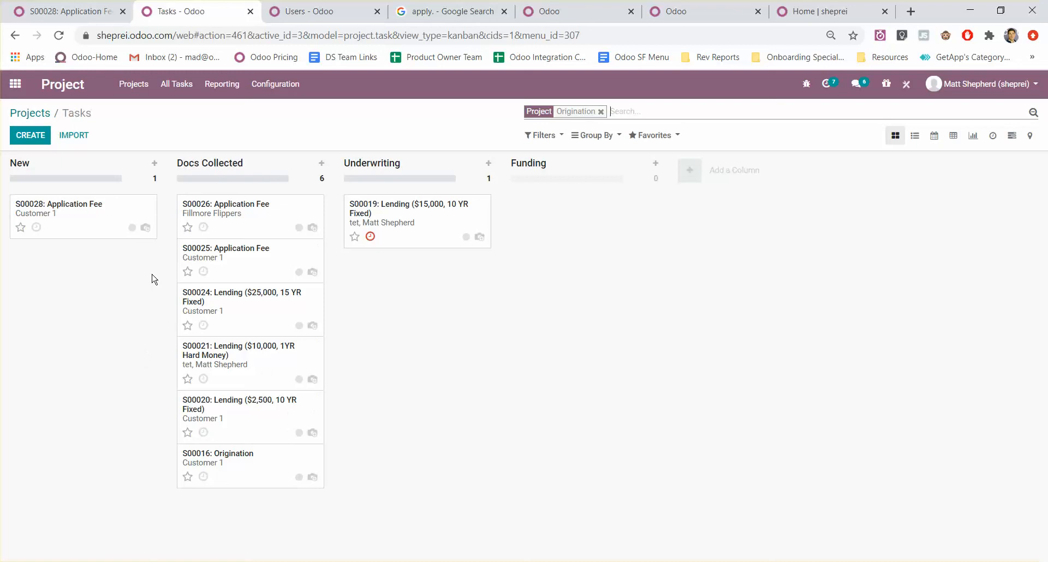
pyautogui.click(112, 218)
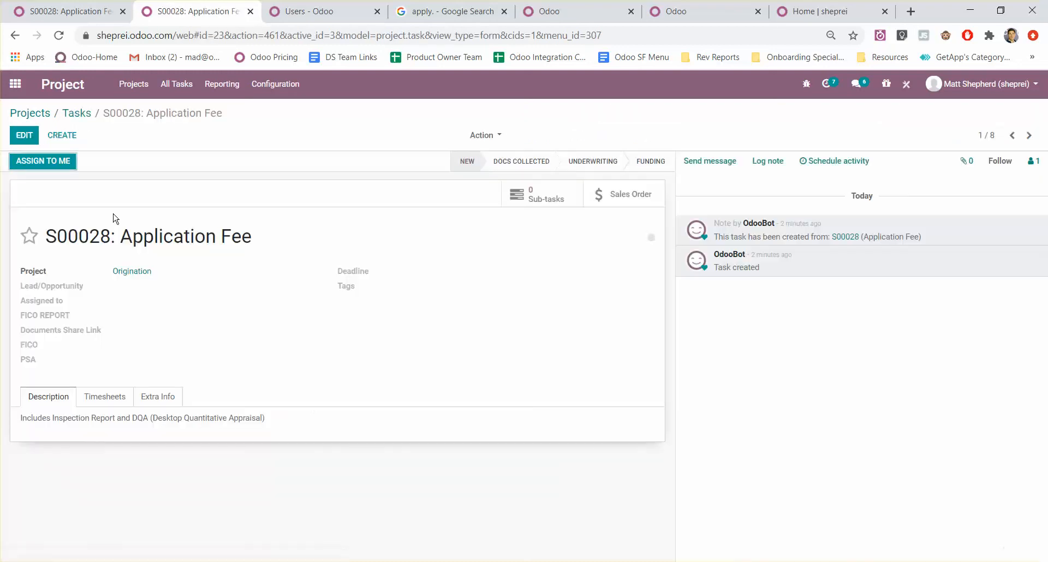
# Link the Application Fee task to the Jackson St Flippers opportunity and save the task
pyautogui.click(38, 142)
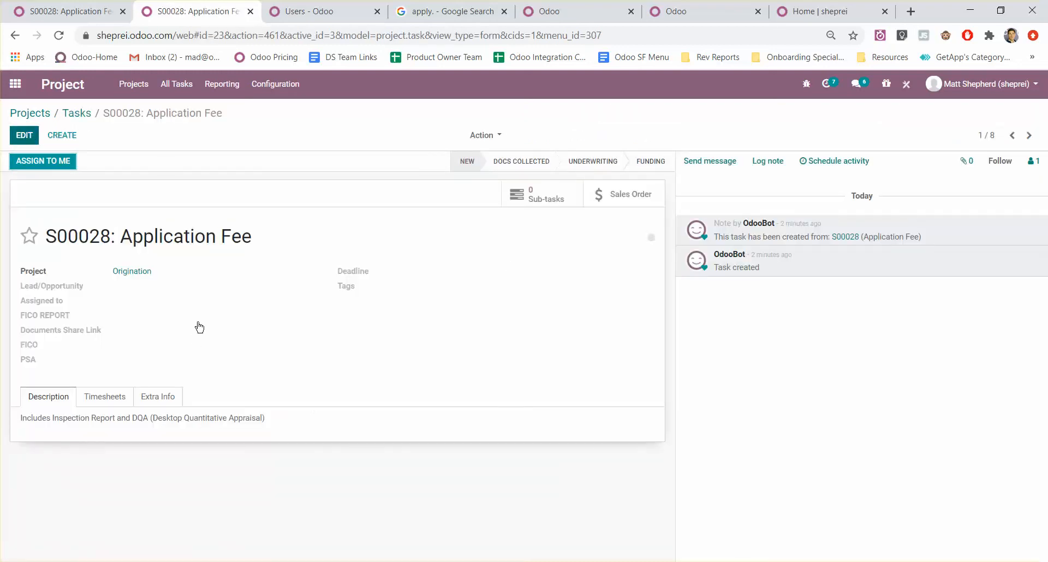
pyautogui.scroll(-1, 257, 419)
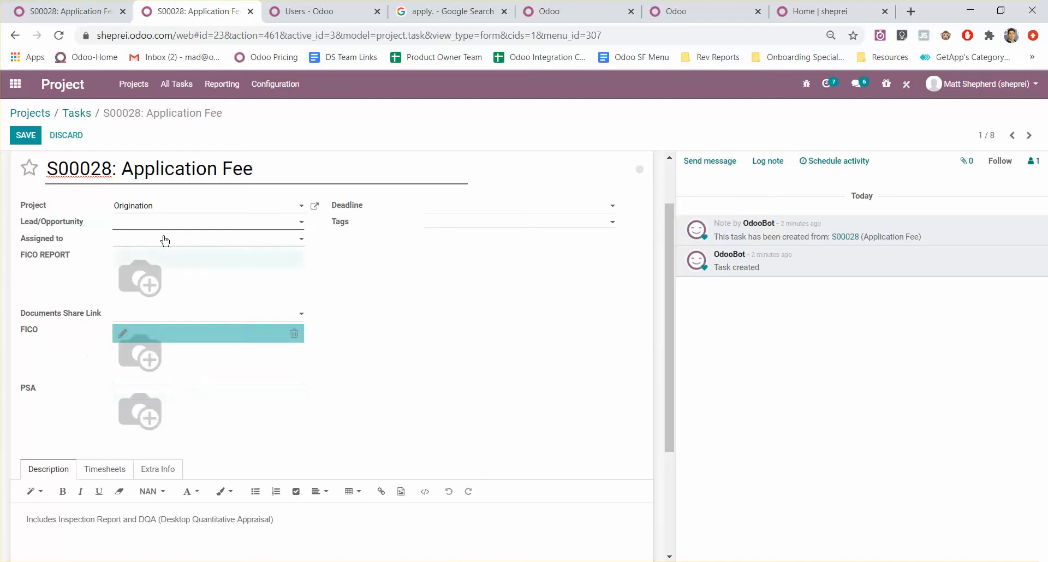
pyautogui.moveTo(126, 346)
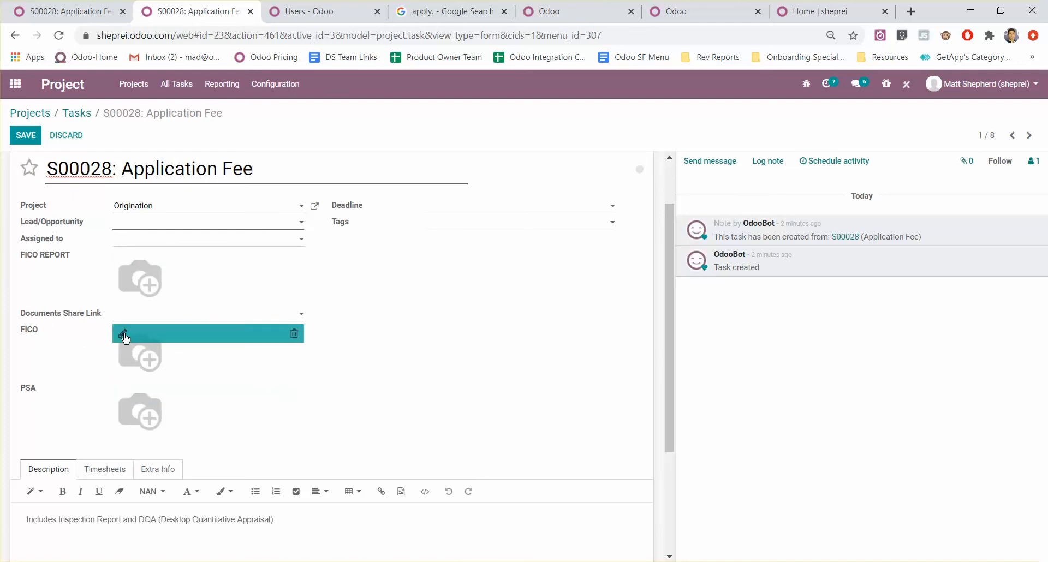
pyautogui.scroll(1, 241, 297)
pyautogui.moveTo(34, 290); pyautogui.dragTo(61, 294)
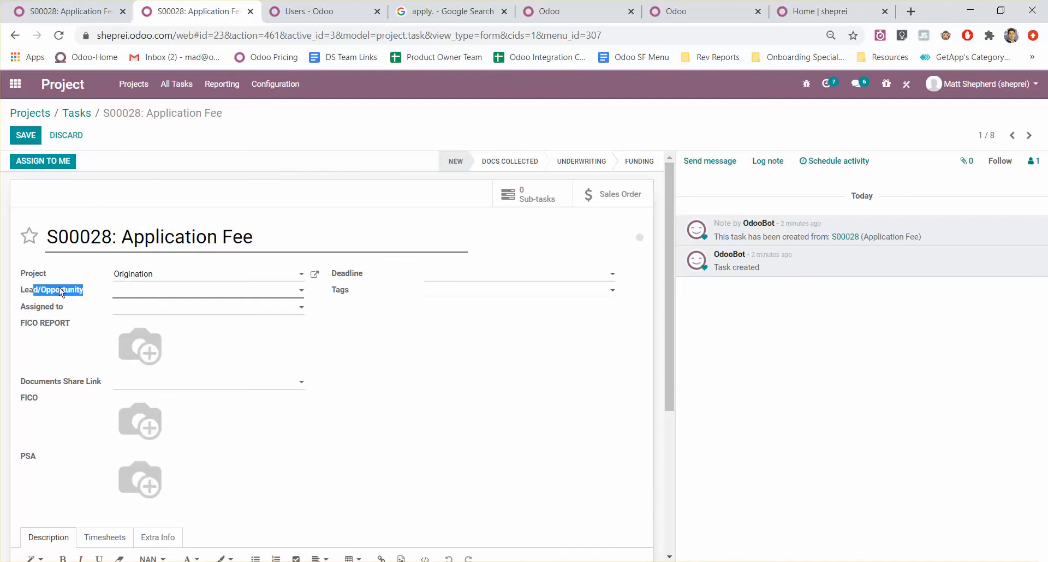
pyautogui.click(147, 297)
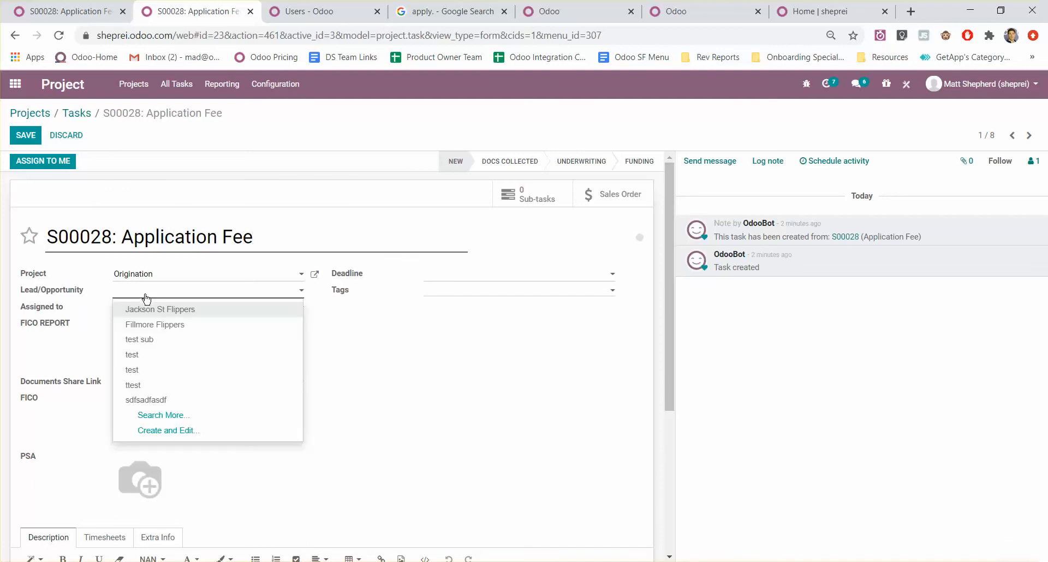
pyautogui.click(205, 310)
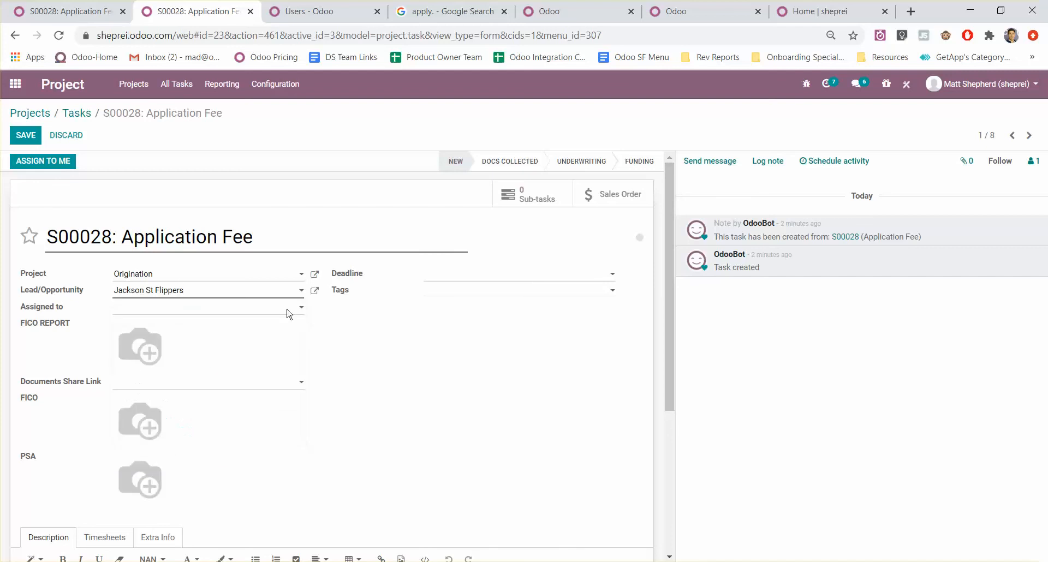
pyautogui.click(25, 135)
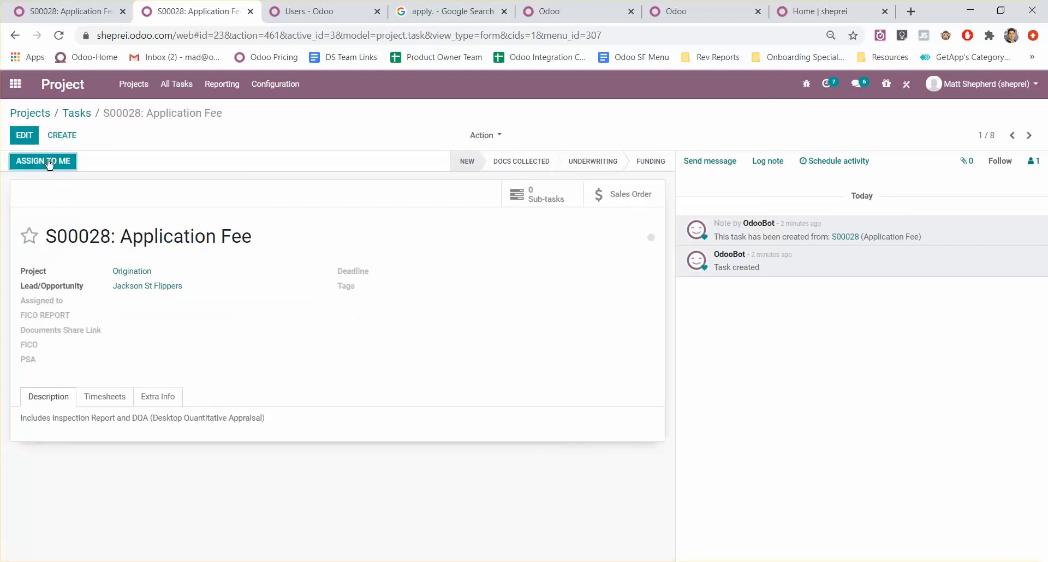
# Replace "Application Fee" in the task title with the property's street address and city, keeping the order prefix, and save
pyautogui.click(24, 135)
pyautogui.moveTo(285, 244); pyautogui.dragTo(126, 246)
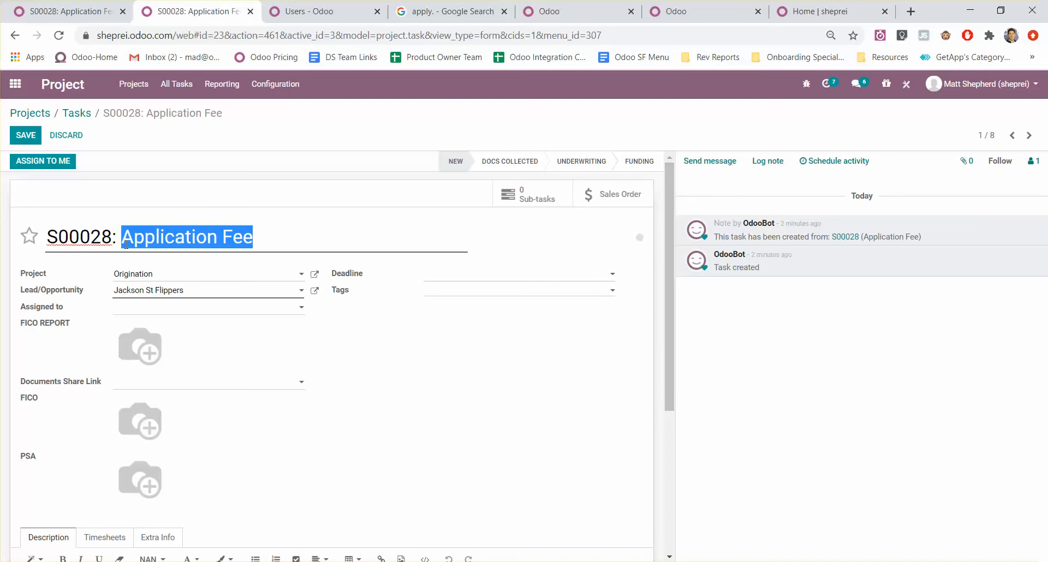
pyautogui.write('4444')
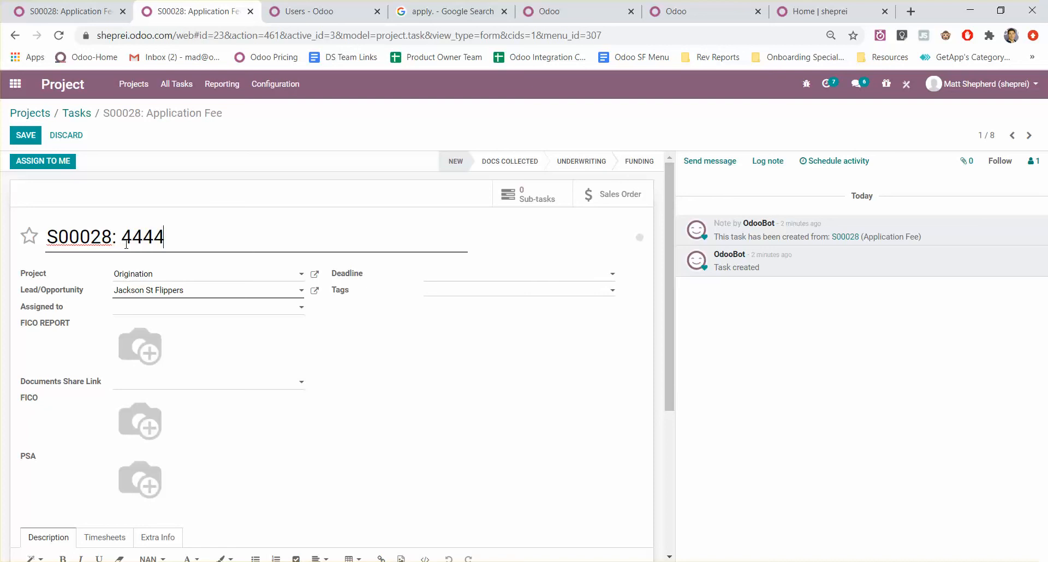
pyautogui.write(' Gough')
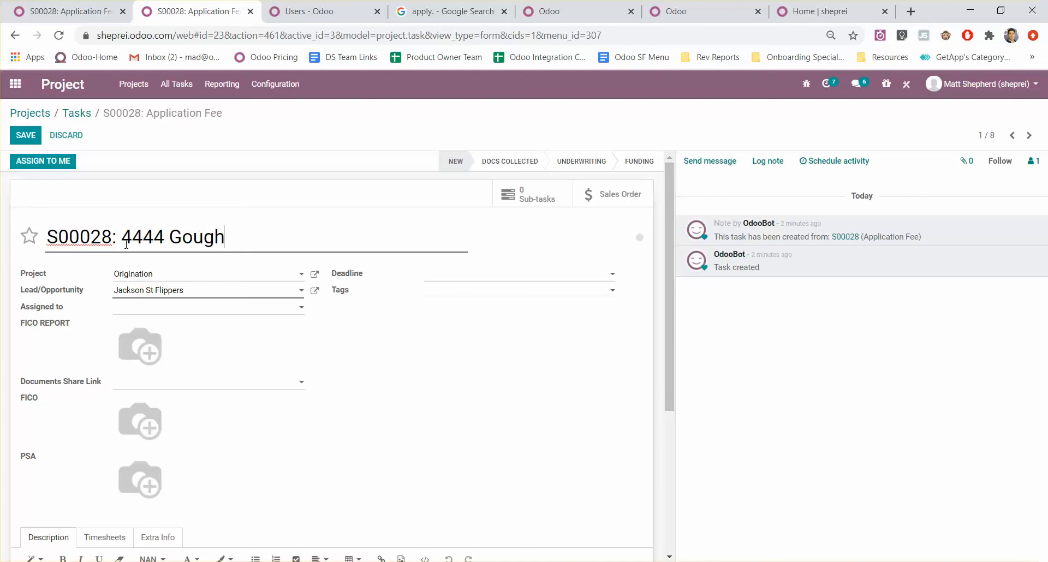
pyautogui.write(' St San Francisco')
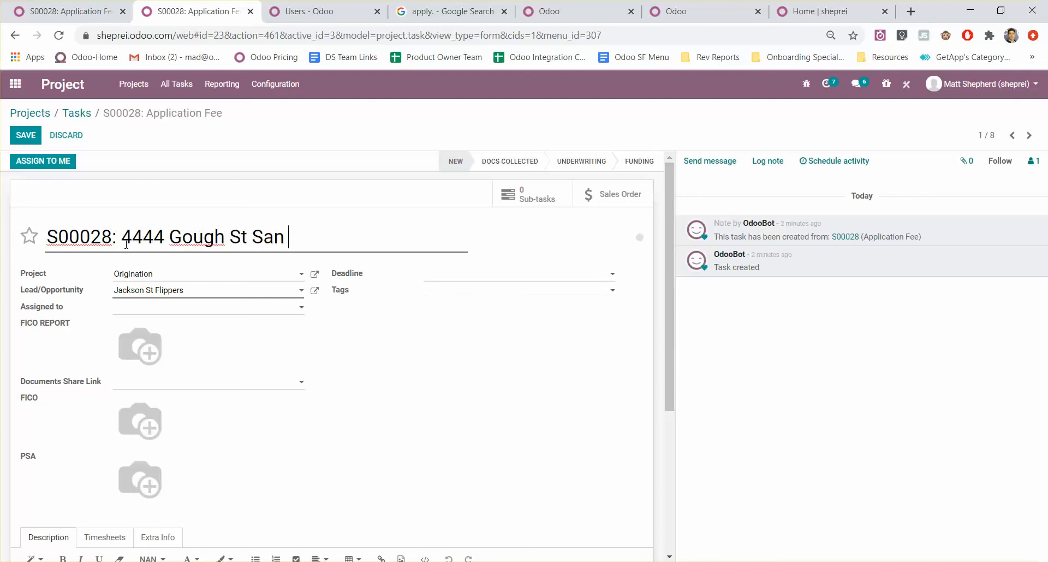
pyautogui.click(25, 135)
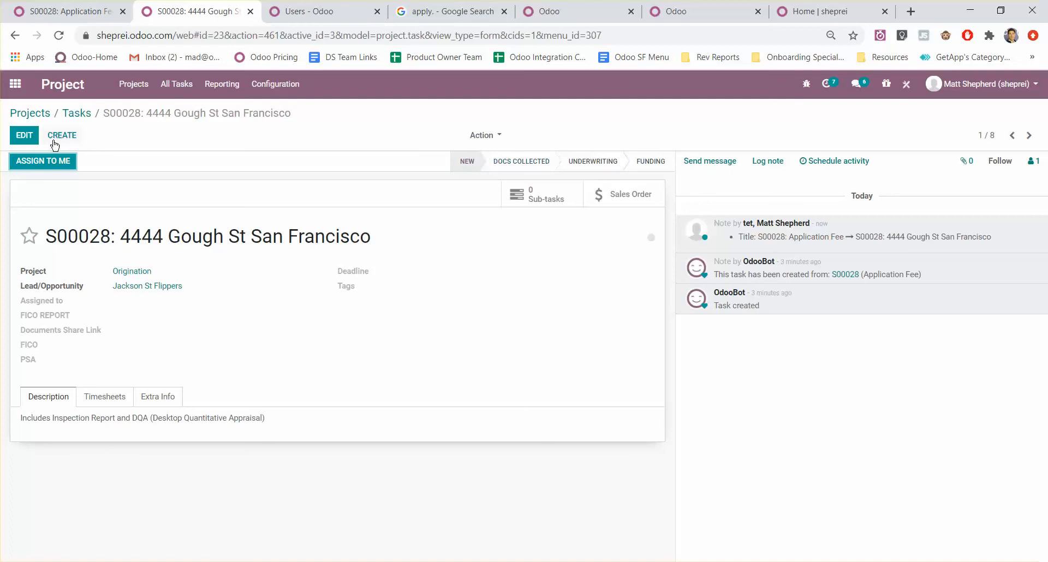
# Open the Jackson St Flippers opportunity from the CRM pipeline and reload the page
pyautogui.click(15, 84)
pyautogui.click(593, 234)
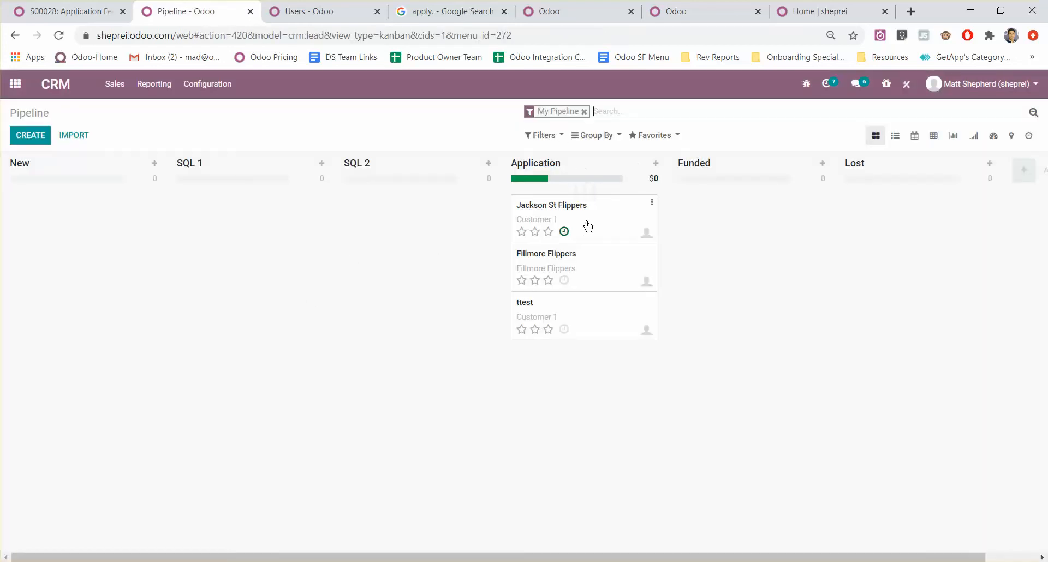
pyautogui.click(600, 213)
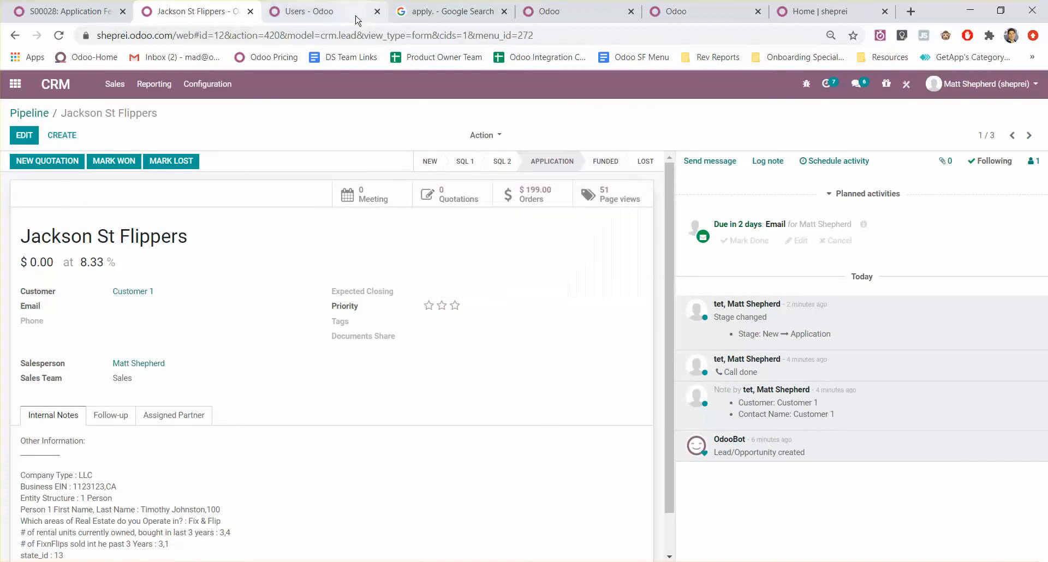
pyautogui.click(361, 34)
pyautogui.press('Return')
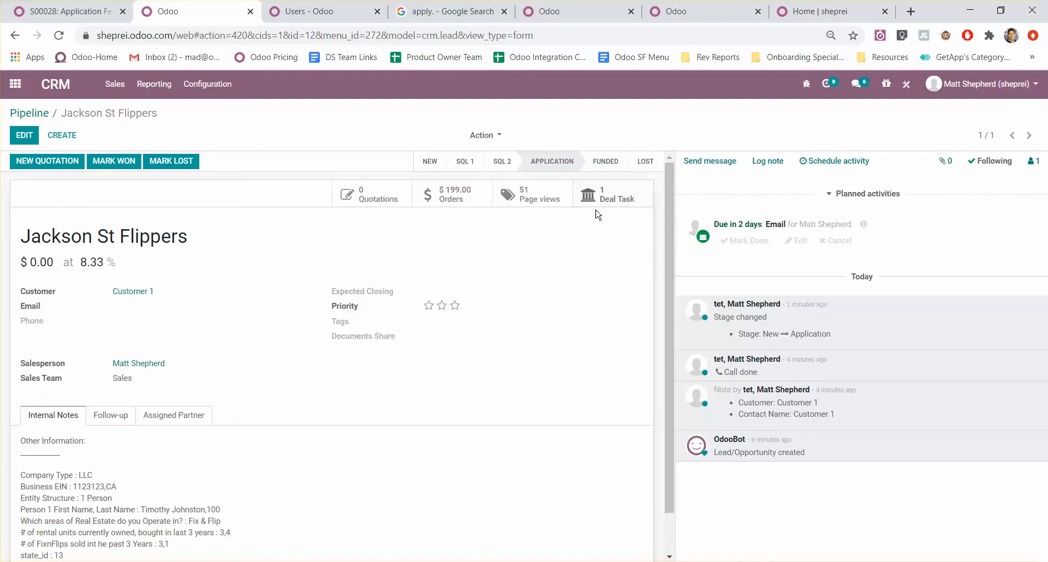
# Review the opportunity's title, expected revenue, linked records and the application answers in its internal notes
pyautogui.moveTo(52, 236); pyautogui.dragTo(200, 329)
pyautogui.click(199, 326)
pyautogui.moveTo(82, 237); pyautogui.dragTo(206, 275)
pyautogui.click(207, 275)
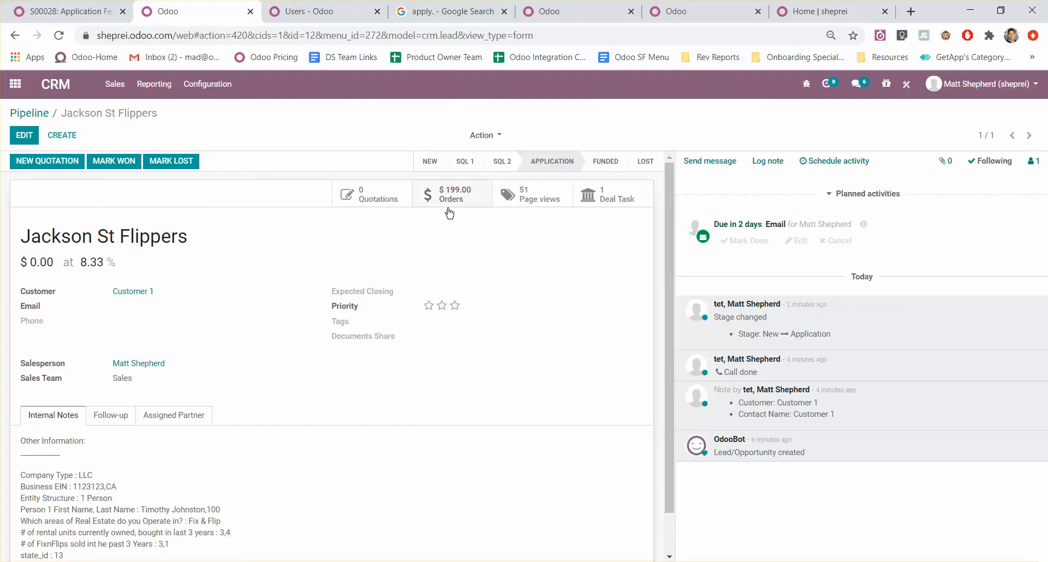
pyautogui.scroll(-1, 304, 409)
pyautogui.moveTo(143, 537); pyautogui.dragTo(42, 453)
pyautogui.click(163, 523)
pyautogui.moveTo(32, 402); pyautogui.dragTo(103, 488)
pyautogui.scroll(1, 103, 488)
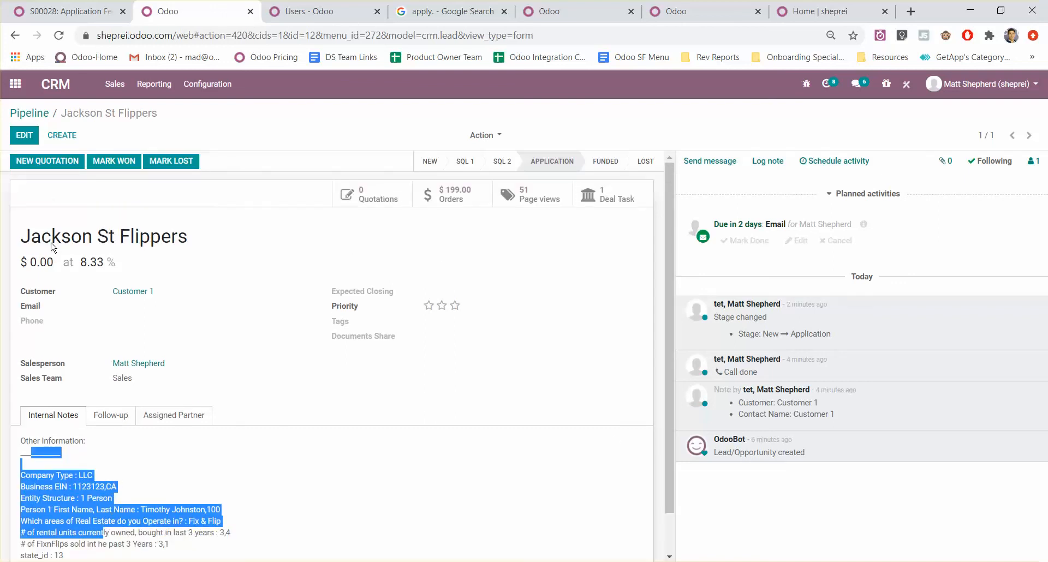
pyautogui.click(514, 370)
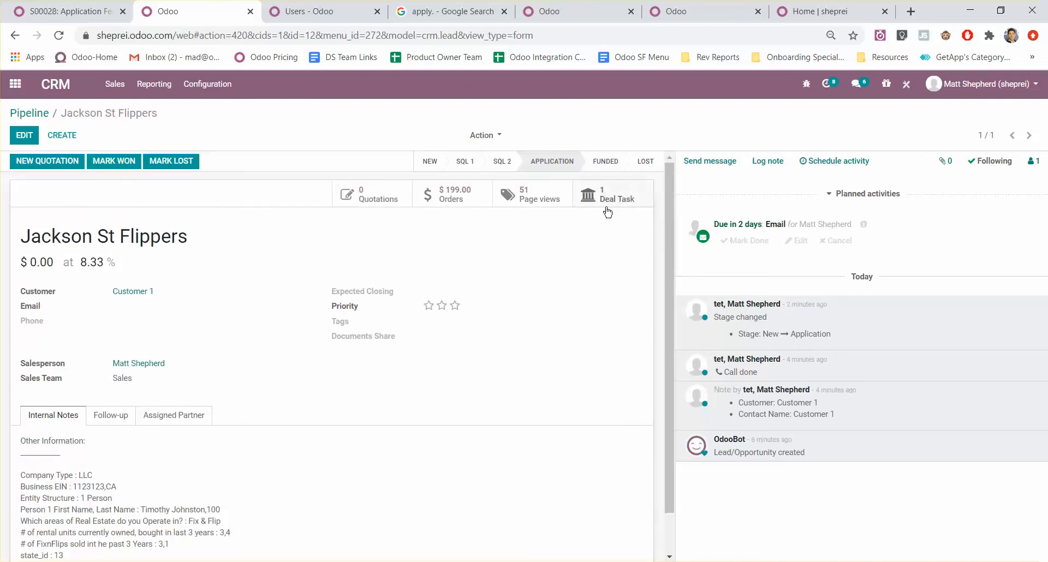
# Open the opportunity's linked deal task and advance its stage through Docs Collected and Underwriting to Funding
pyautogui.moveTo(607, 197)
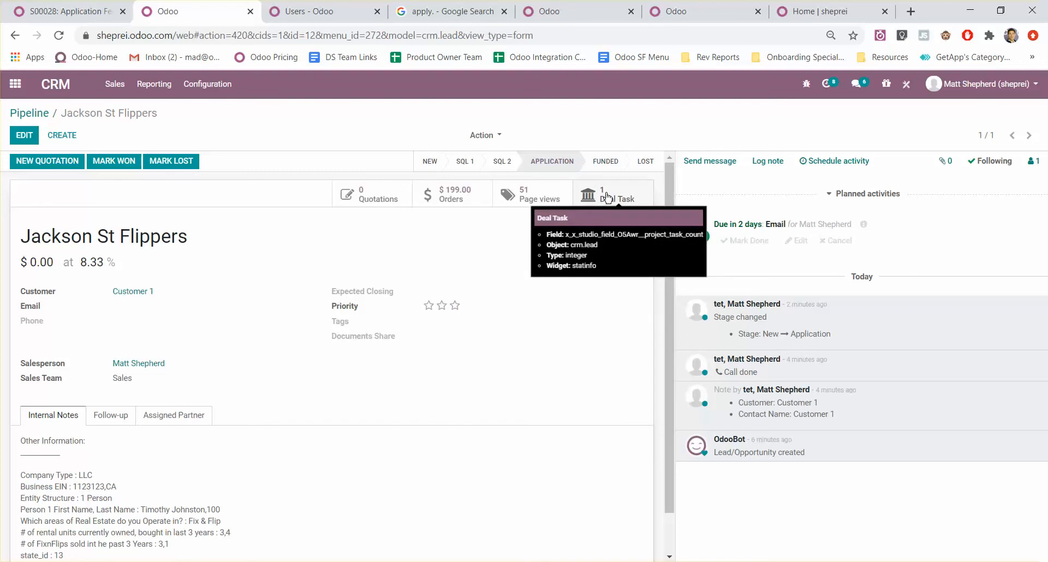
pyautogui.click(607, 197)
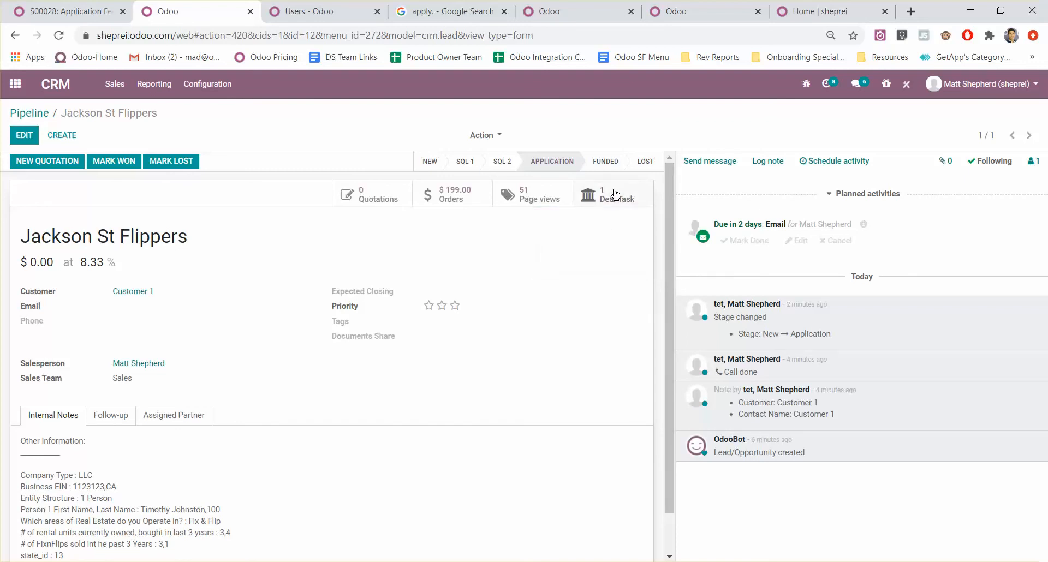
pyautogui.click(523, 196)
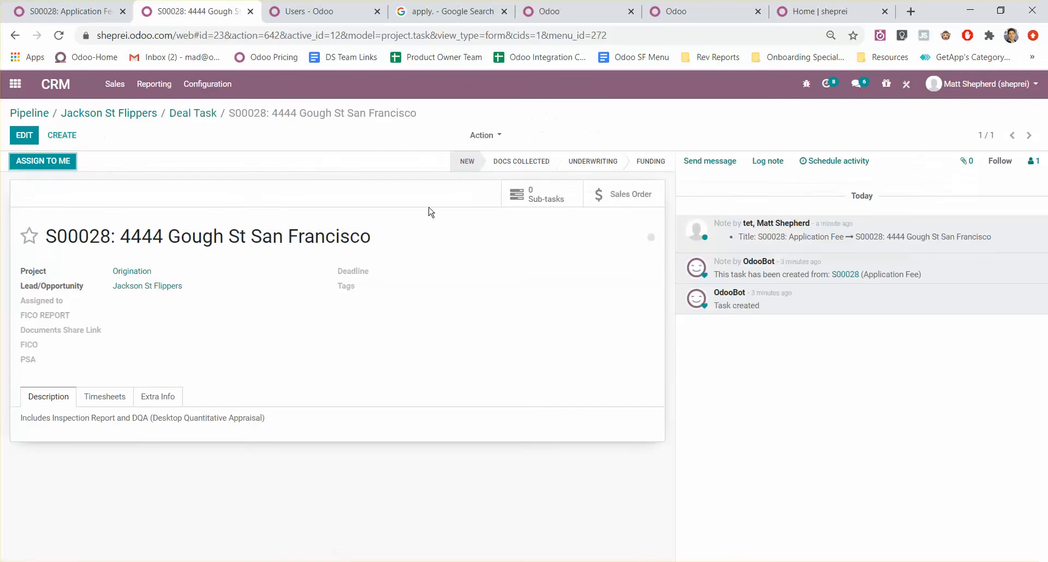
pyautogui.click(504, 164)
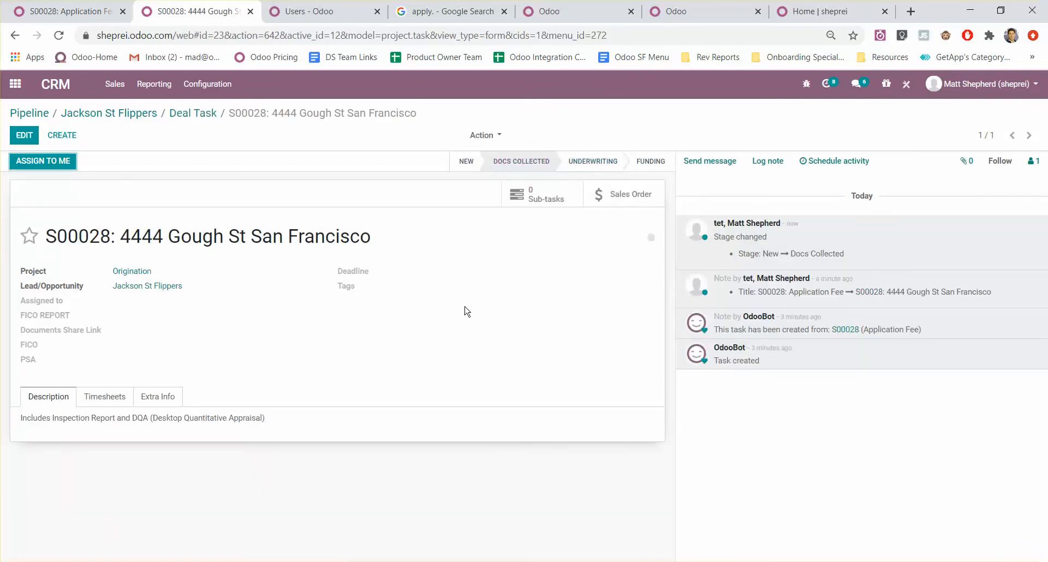
pyautogui.click(584, 167)
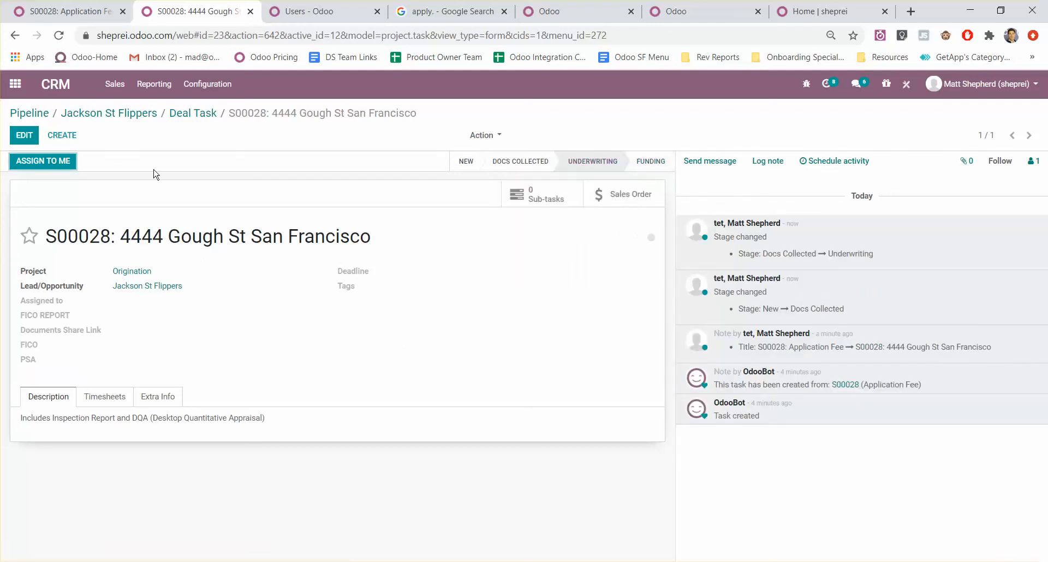
pyautogui.click(657, 162)
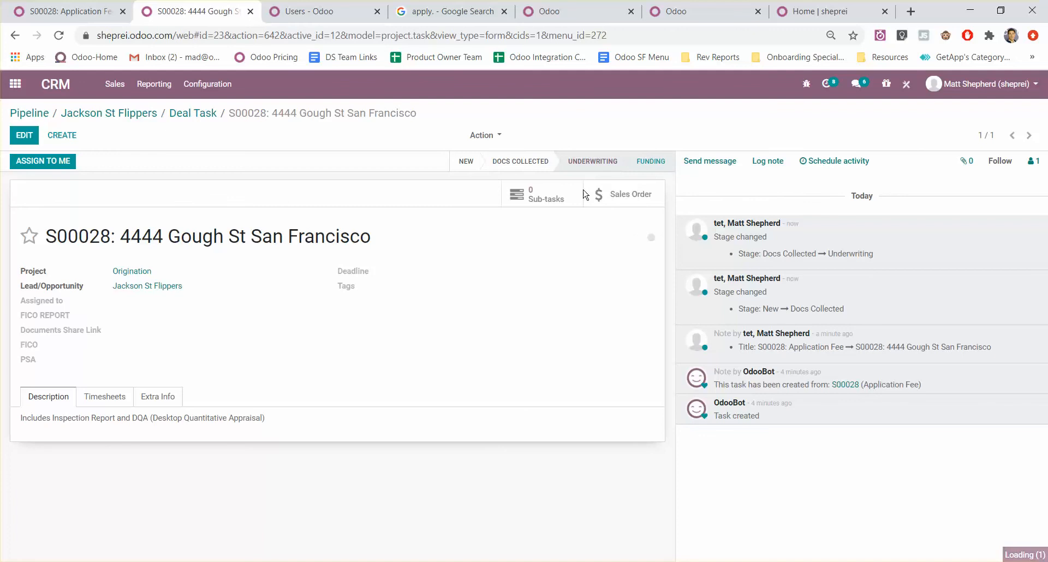
# Return to the Jackson St Flippers opportunity, set its stage to Funded and look over the record
pyautogui.click(114, 113)
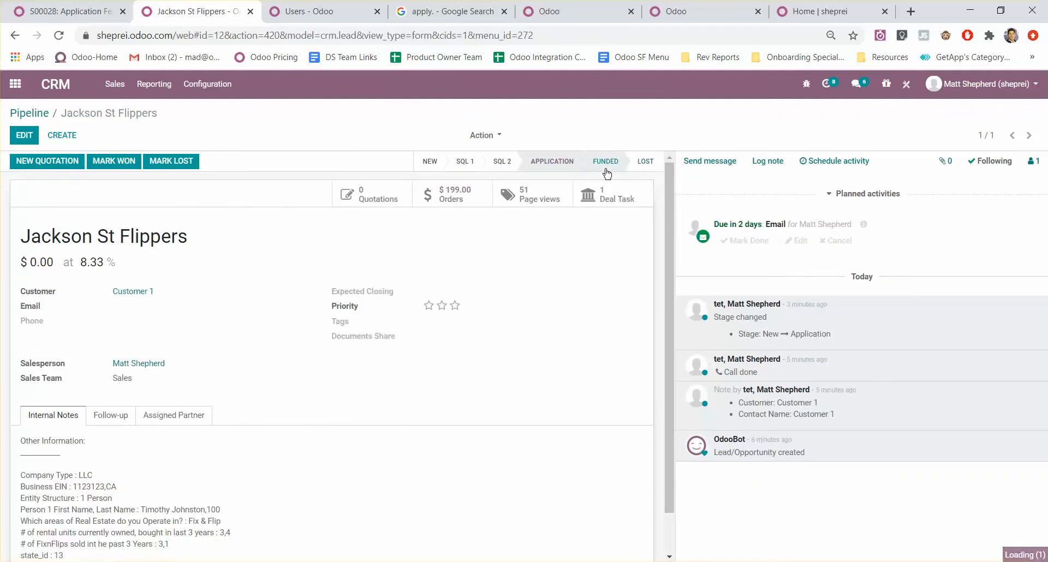
pyautogui.click(605, 161)
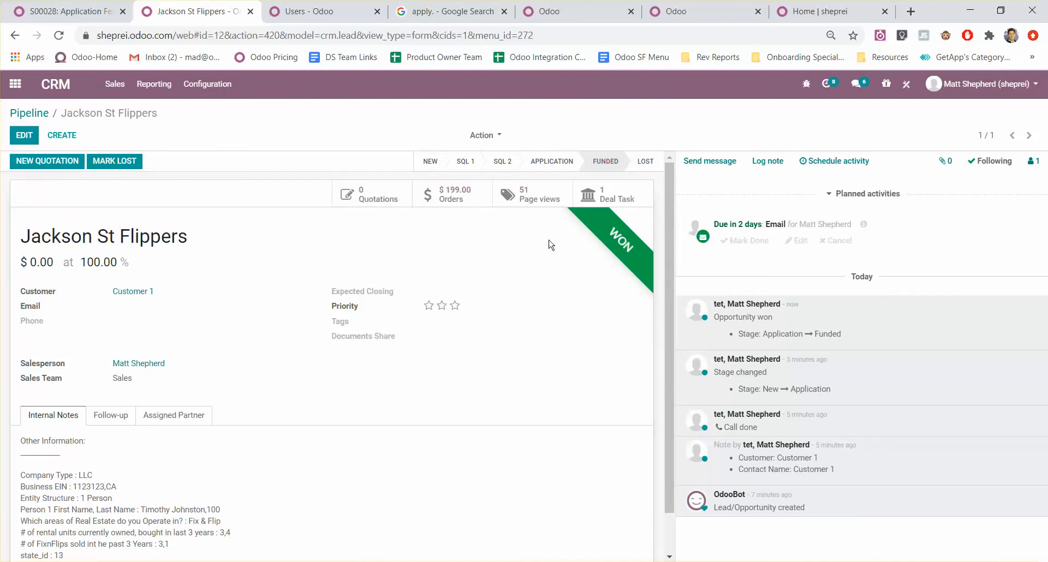
pyautogui.scroll(-1, 540, 342)
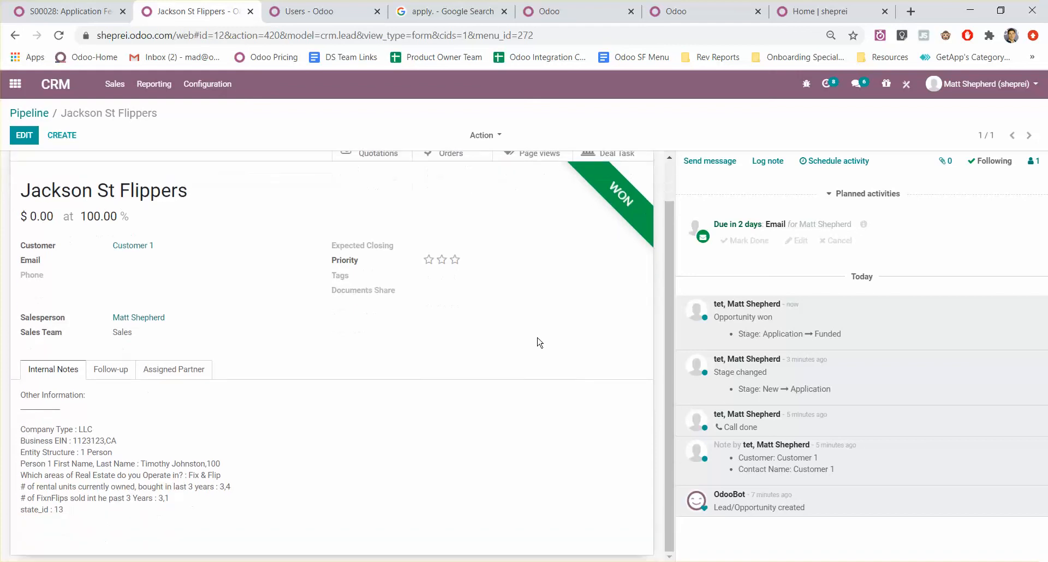
pyautogui.scroll(1, 392, 372)
pyautogui.moveTo(129, 240); pyautogui.dragTo(219, 271)
pyautogui.click(289, 420)
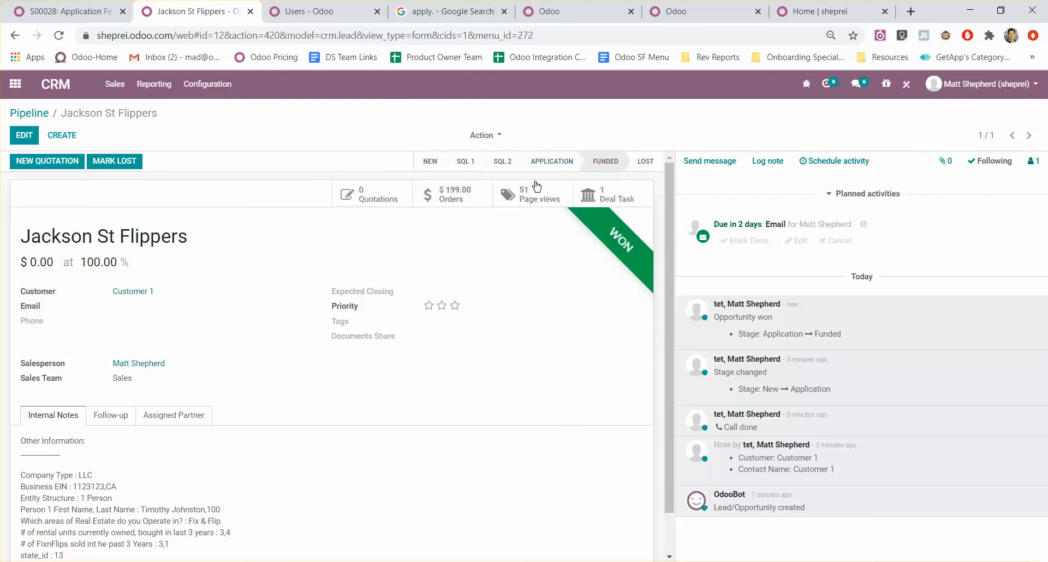
# Reopen the deal task linked to the funded opportunity and check its stage and change log
pyautogui.click(607, 195)
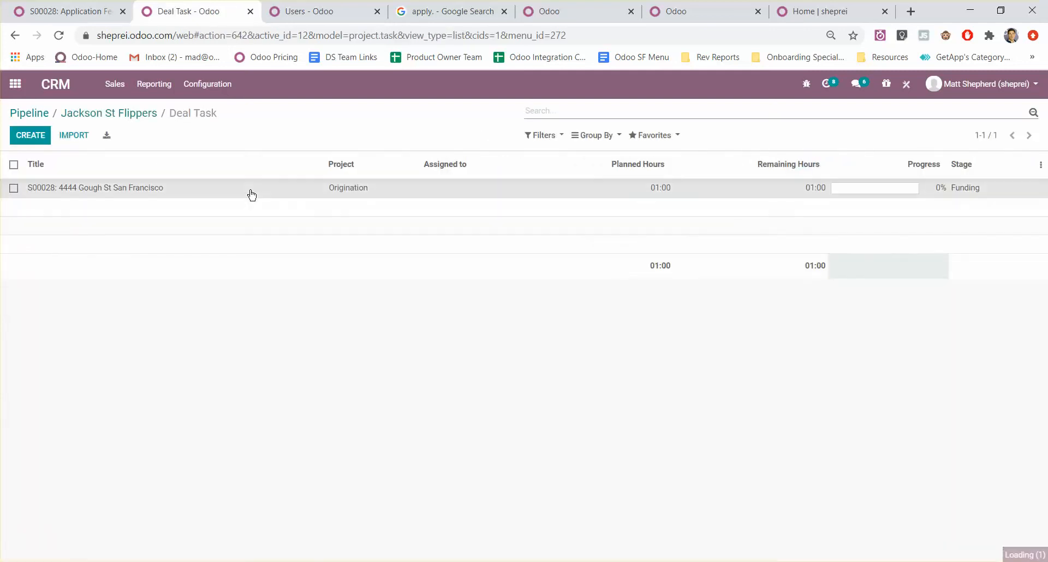
pyautogui.click(252, 195)
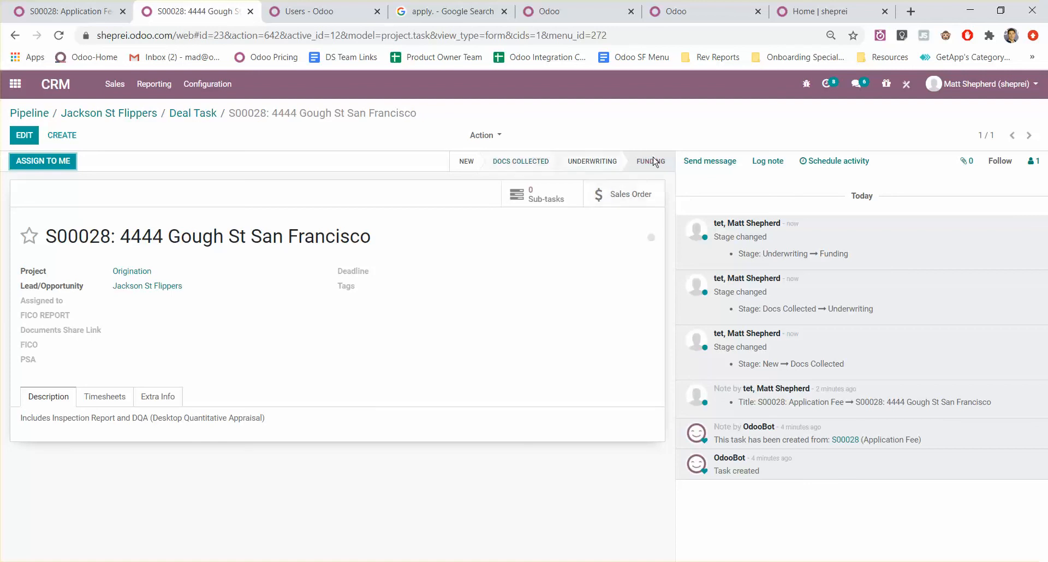
# Return from the deal task to the Jackson St Flippers opportunity, and open the Website app
pyautogui.click(199, 113)
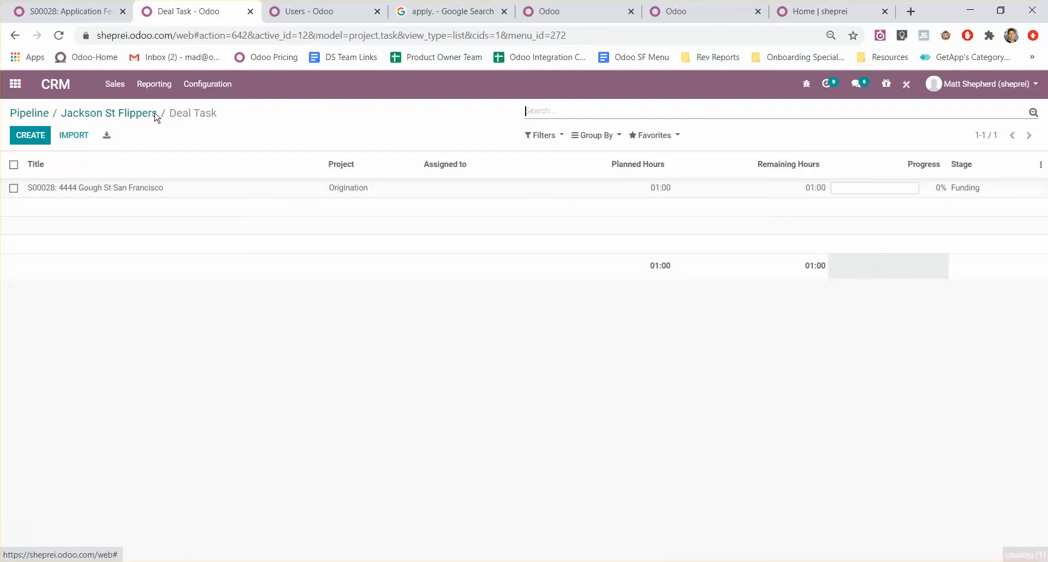
pyautogui.click(119, 113)
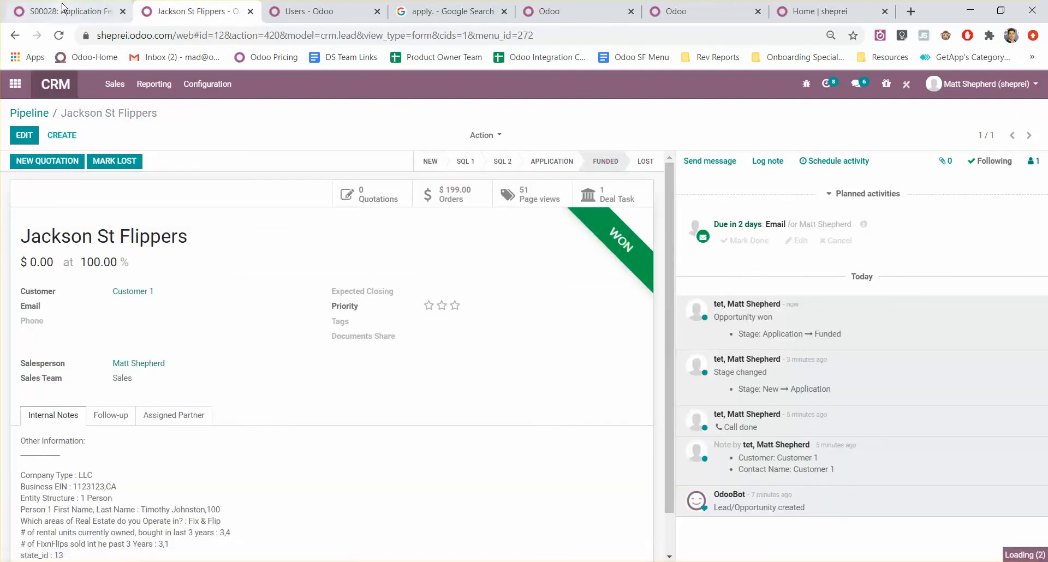
pyautogui.click(55, 83)
pyautogui.click(16, 84)
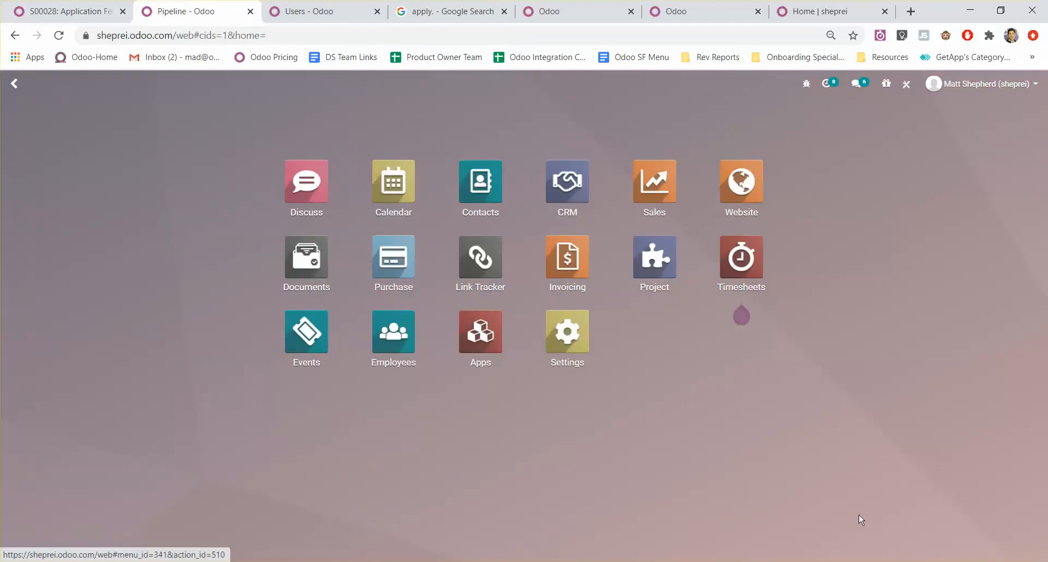
pyautogui.click(761, 188)
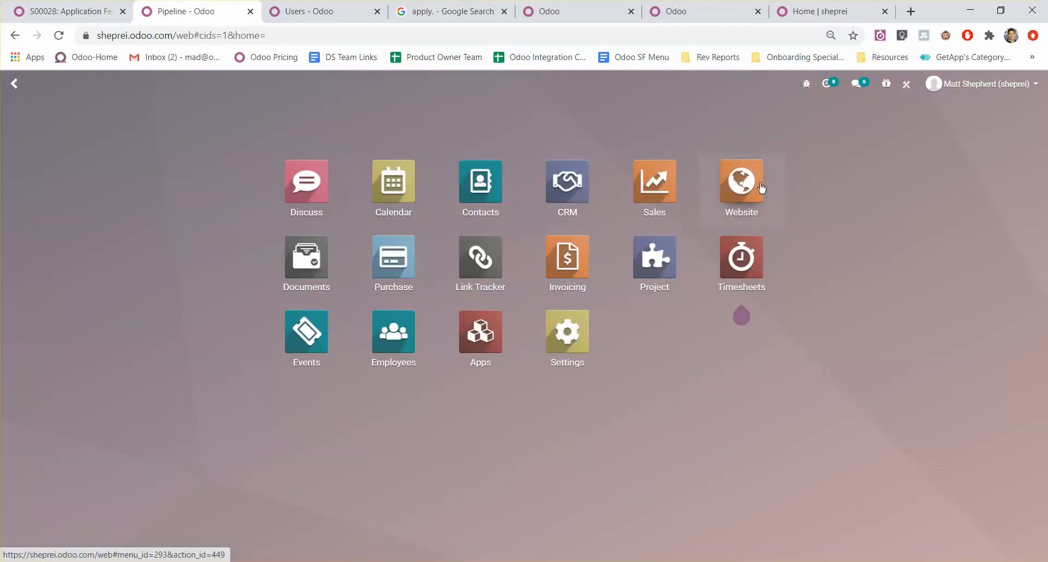
# Look over the public website's home page, from the lending offers to the application process and fee payment section
pyautogui.click(684, 11)
pyautogui.click(814, 12)
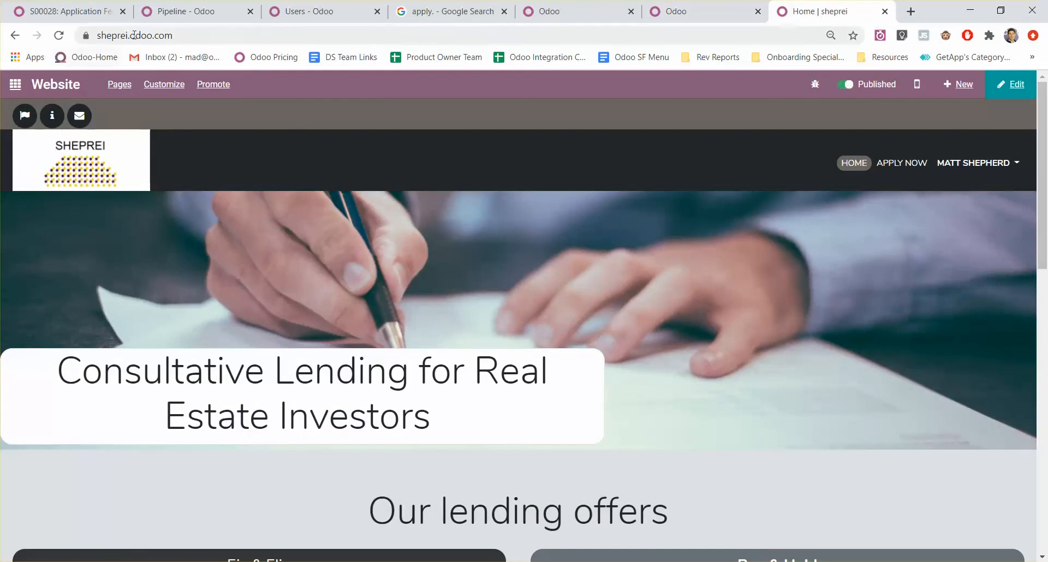
pyautogui.scroll(-12, 580, 280)
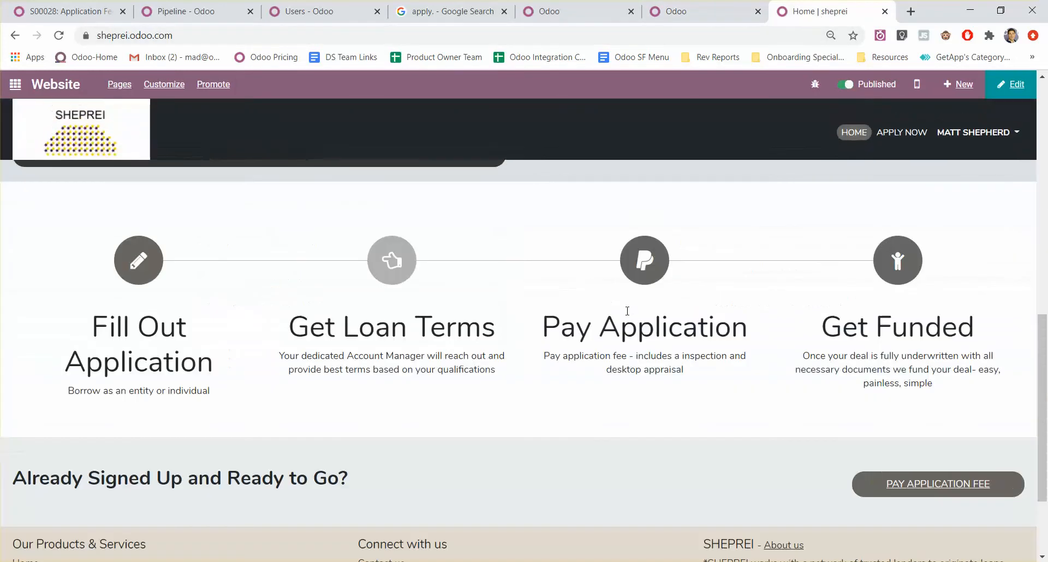
pyautogui.scroll(5, 773, 418)
pyautogui.scroll(7, 772, 418)
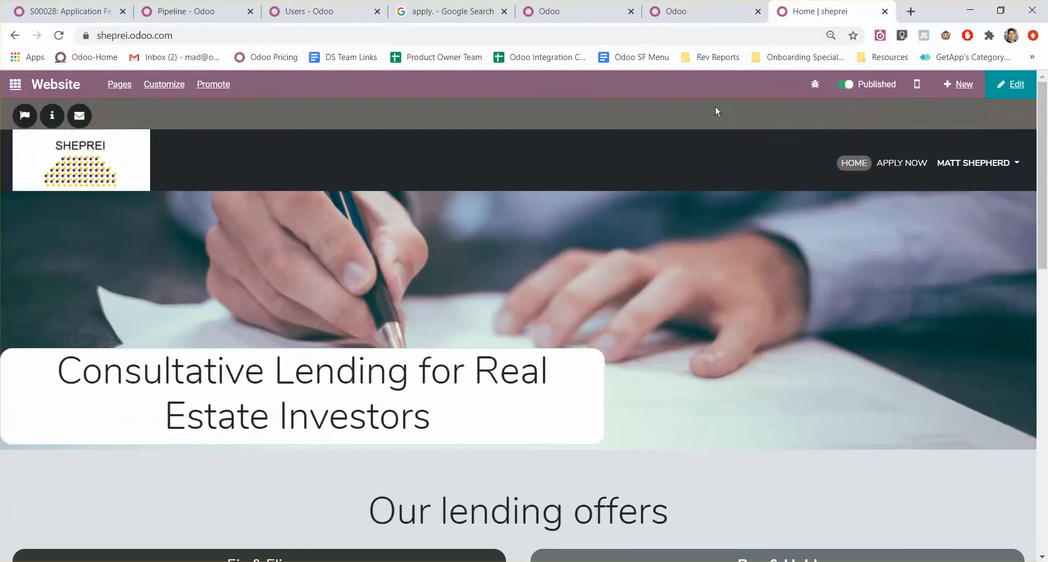
# View the shared documents page with its uploaded files and the heading naming who shared them
pyautogui.click(678, 8)
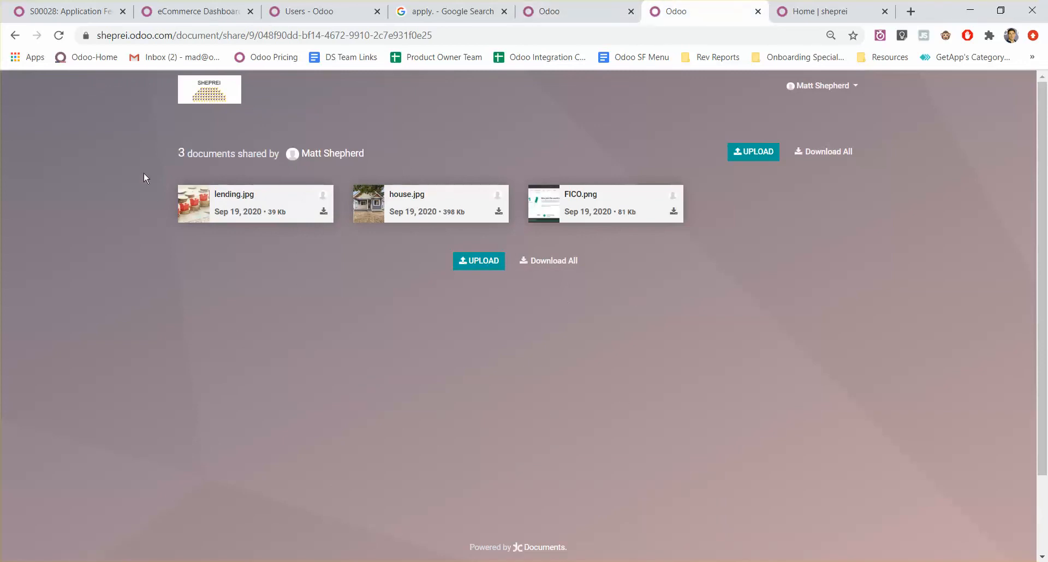
pyautogui.moveTo(334, 154); pyautogui.dragTo(254, 155)
pyautogui.click(221, 106)
# Open the Fillmore Flippers record among the shared links configured in the Documents app
pyautogui.click(573, 9)
pyautogui.click(300, 5)
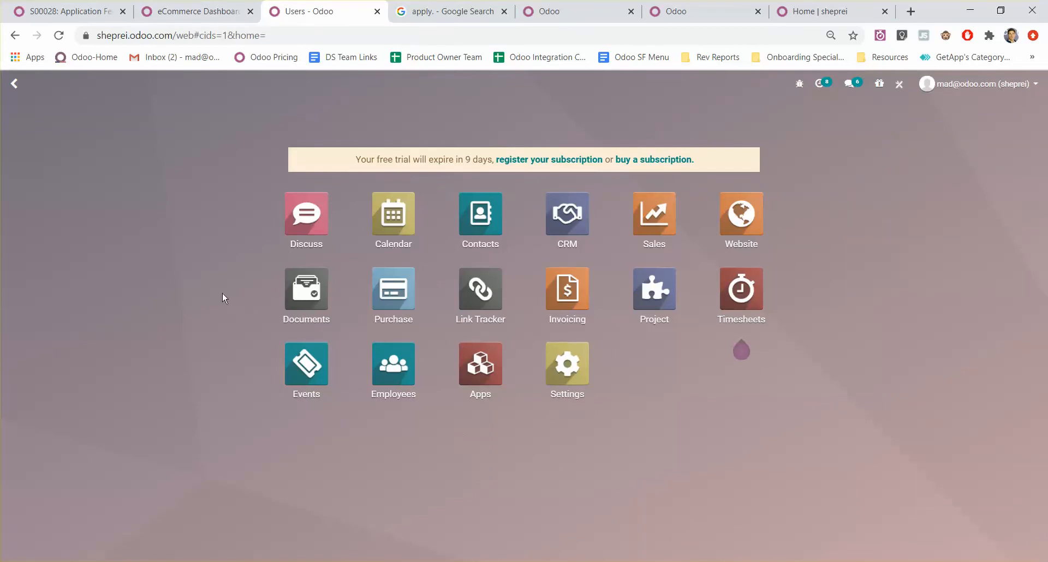
pyautogui.click(295, 294)
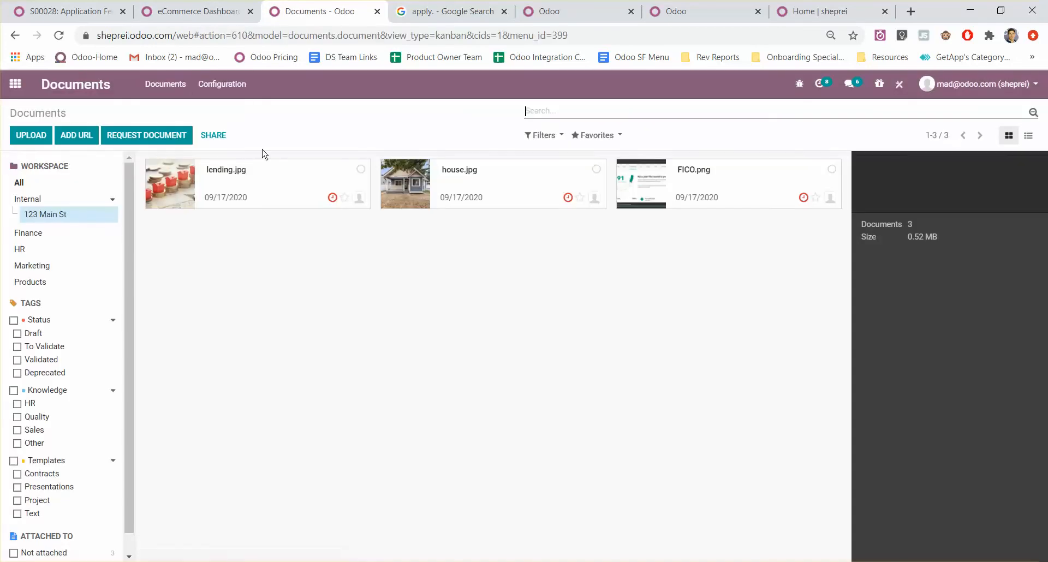
pyautogui.click(222, 83)
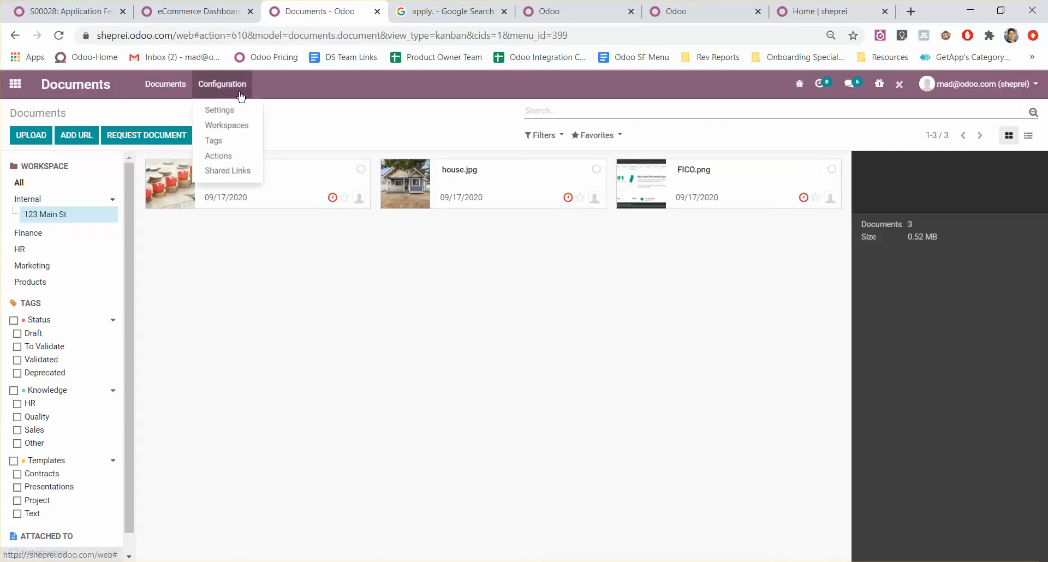
pyautogui.click(249, 172)
pyautogui.click(255, 266)
# Copy the Fillmore Flippers share URL, open it in a new browser tab and view the shared documents page's heading
pyautogui.click(852, 181)
pyautogui.hotkey('ctrl', 't')
pyautogui.click(745, 37)
pyautogui.rightClick(745, 37)
pyautogui.click(604, 34)
pyautogui.rightClick(604, 34)
pyautogui.click(649, 138)
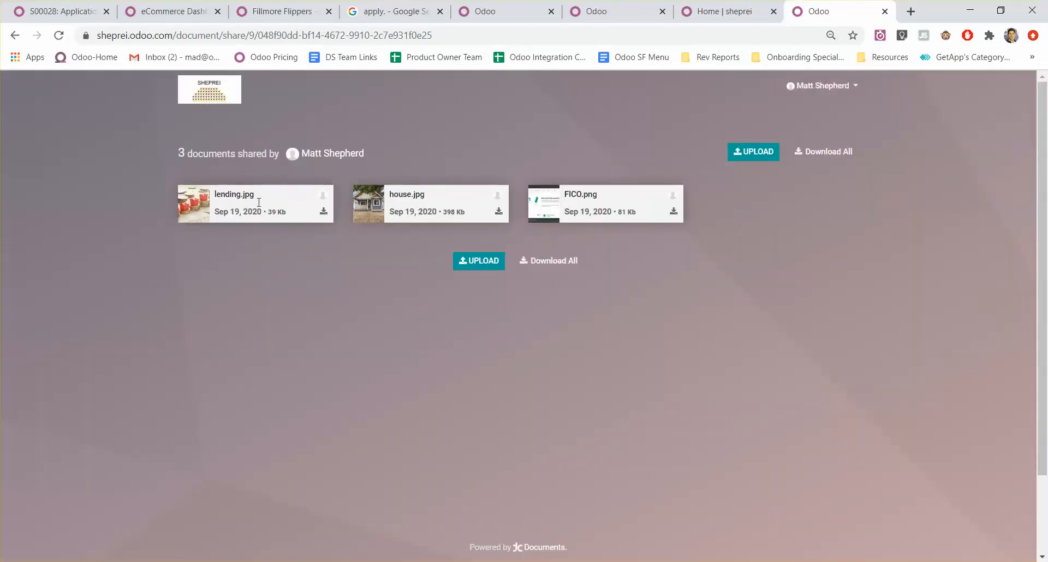
pyautogui.moveTo(203, 153); pyautogui.dragTo(355, 152)
pyautogui.click(407, 151)
# Switch back to the application fee order and open the overview of installed Odoo apps
pyautogui.click(75, 4)
pyautogui.click(16, 83)
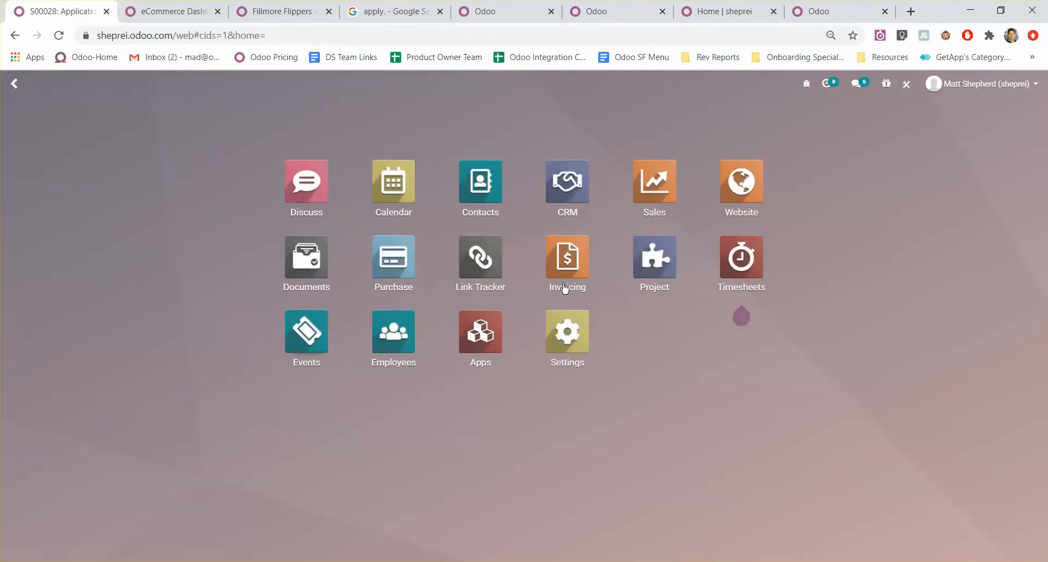